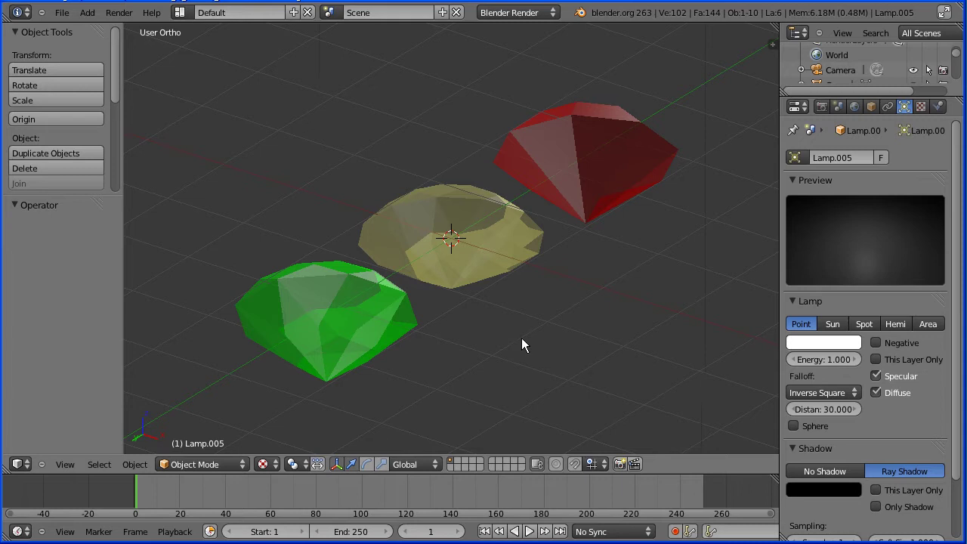
# Start a new file by reloading the default start-up scene.
pyautogui.click(62, 12)
pyautogui.click(71, 32)
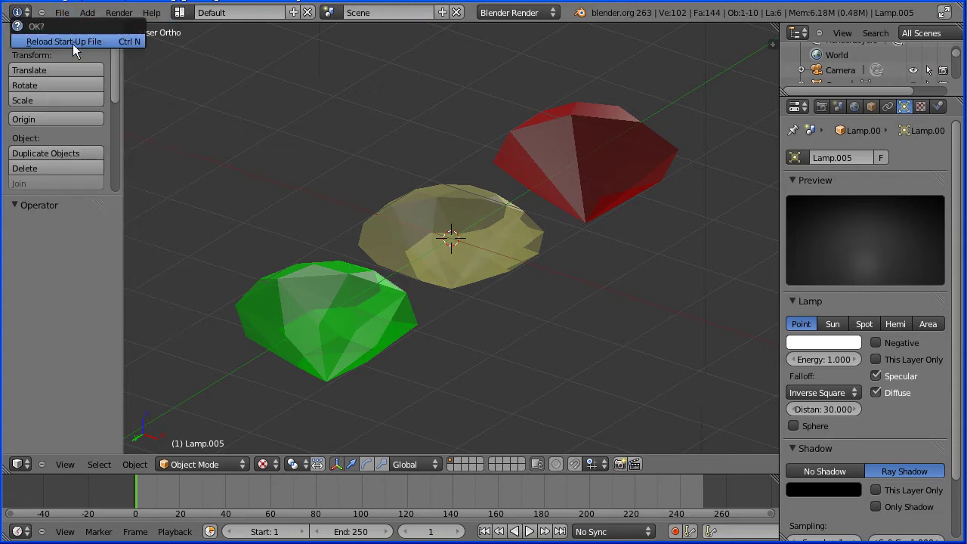
pyautogui.click(72, 43)
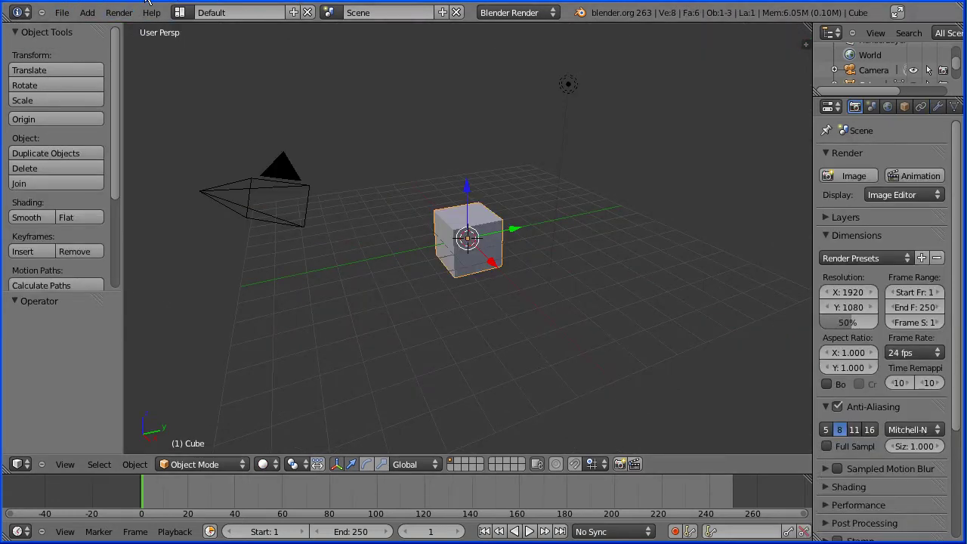
# Delete the default cube, leaving only the camera and lamp.
pyautogui.click(89, 165)
pyautogui.click(78, 167)
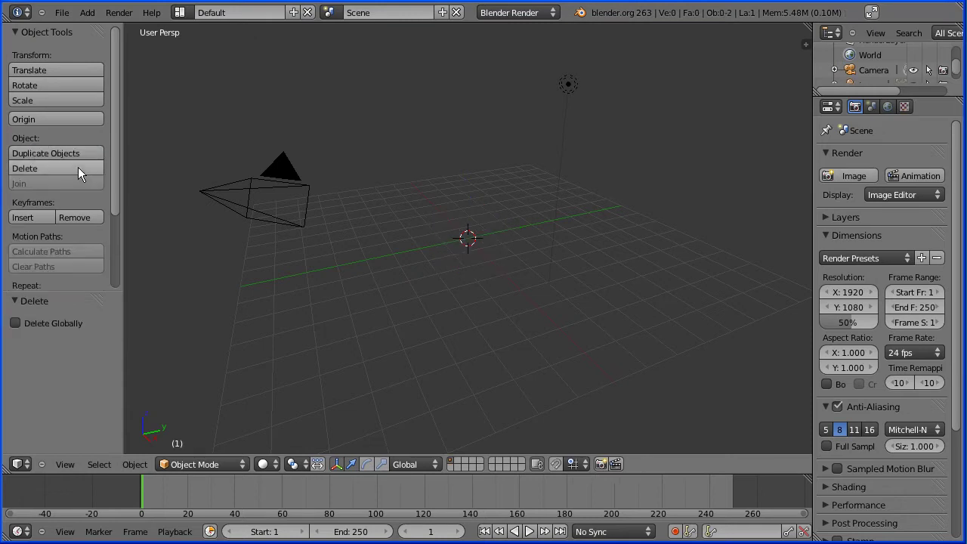
pyautogui.click(64, 12)
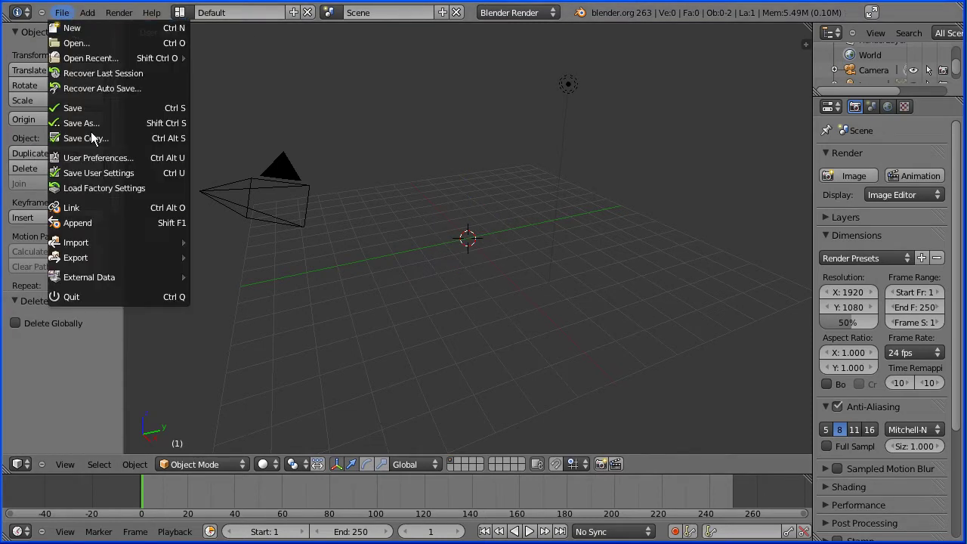
# In User Preferences, list the Add Mesh add-ons, expand Extra Objects and launch its wiki page.
pyautogui.click(153, 158)
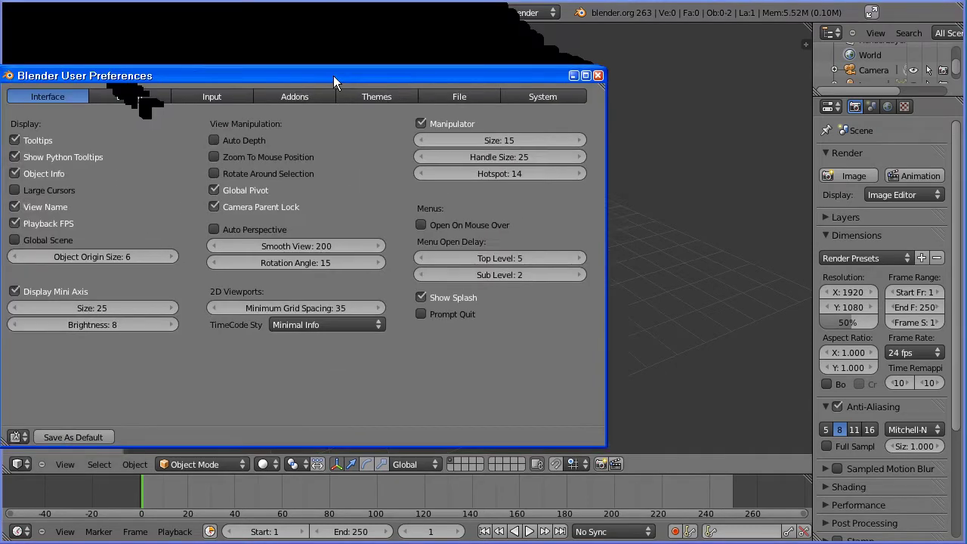
pyautogui.moveTo(333, 76); pyautogui.dragTo(485, 64)
pyautogui.click(468, 86)
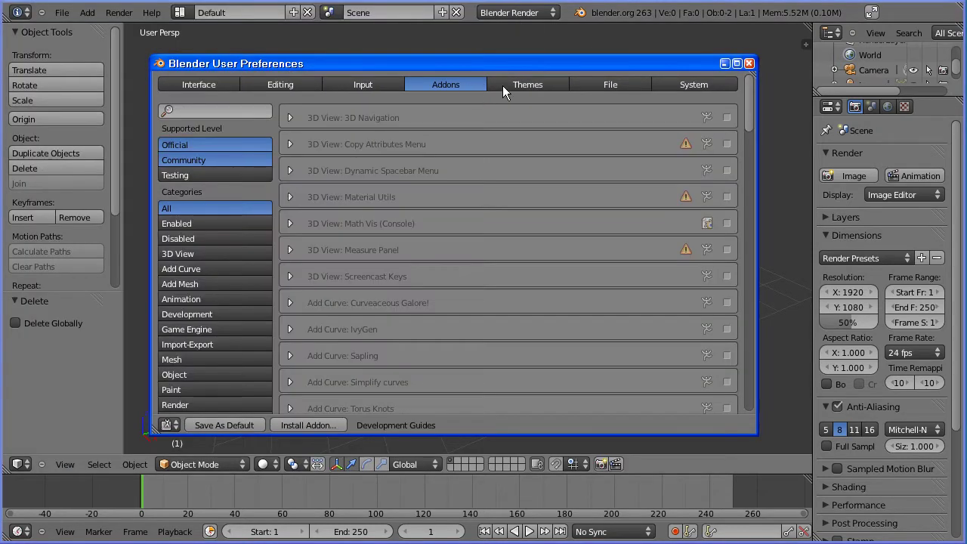
pyautogui.moveTo(749, 118)
pyautogui.mouseDown()
pyautogui.moveTo(756, 201)
pyautogui.moveTo(731, 241)
pyautogui.moveTo(751, 102)
pyautogui.mouseUp()
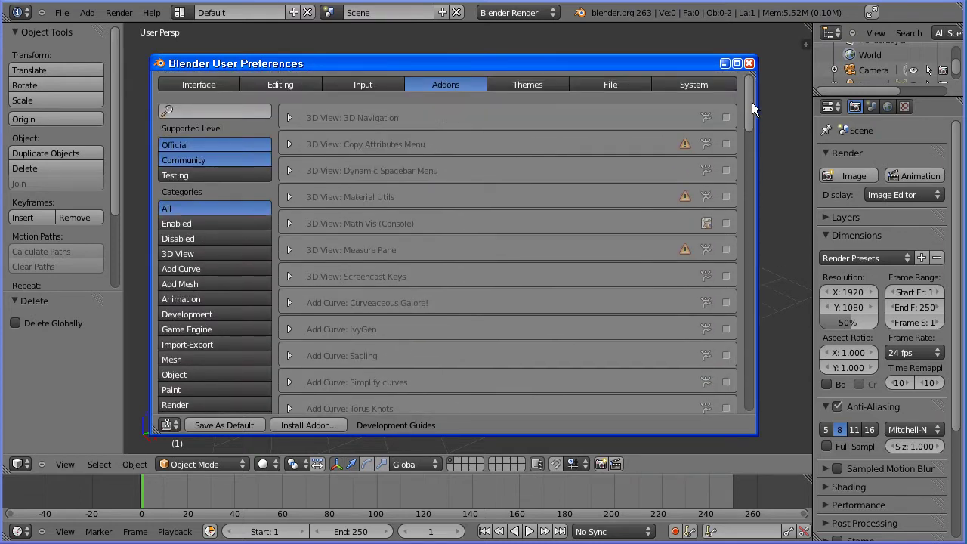
pyautogui.click(238, 285)
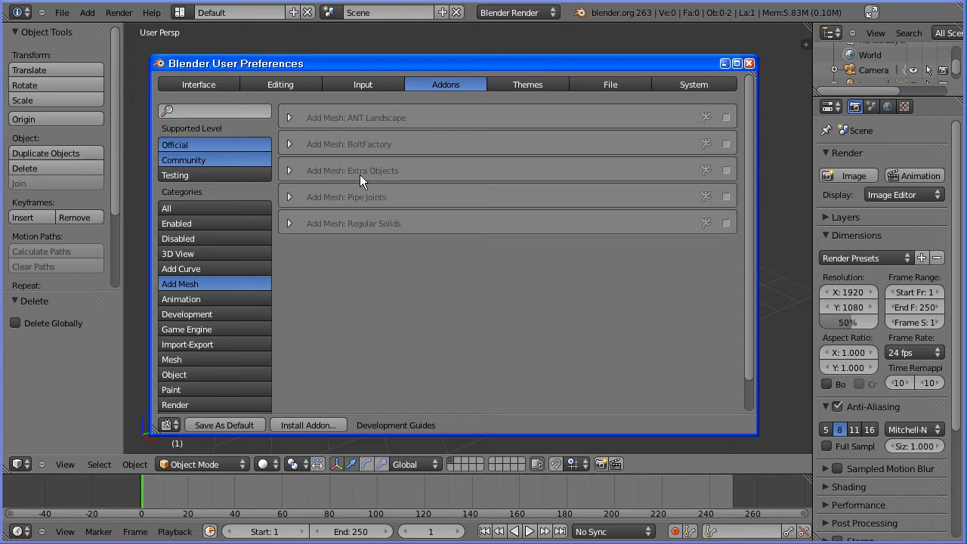
pyautogui.click(290, 171)
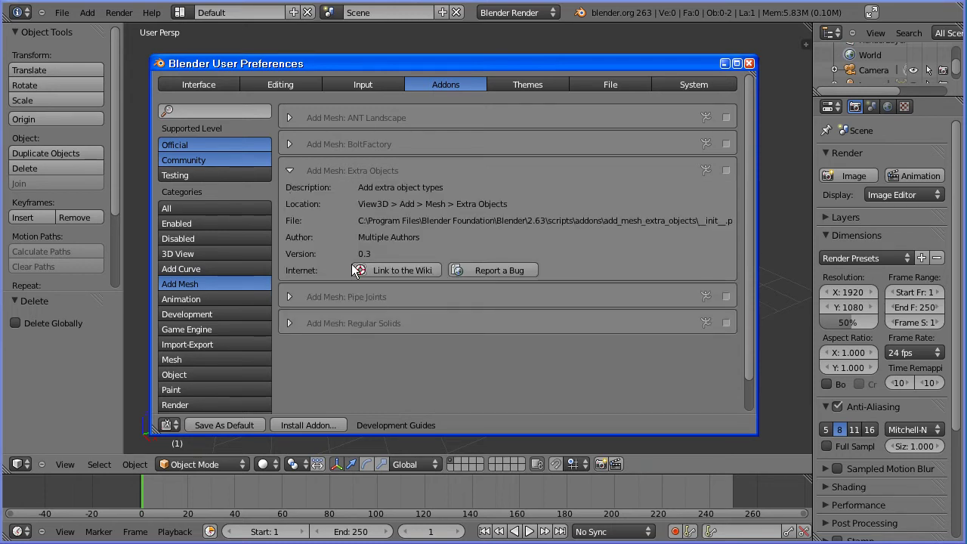
pyautogui.click(397, 272)
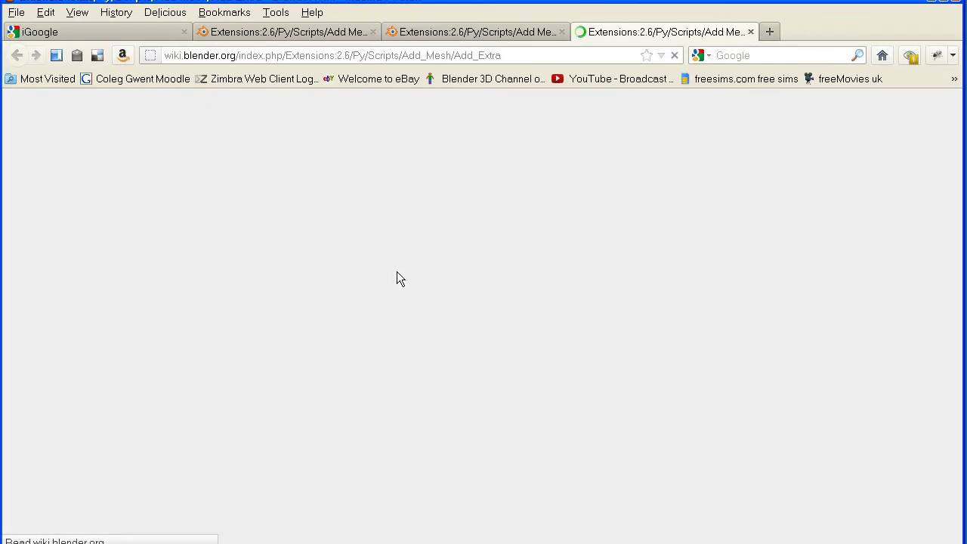
# Follow the Extra Objects wiki page's Gemstones link to the Add Gemstones page.
pyautogui.scroll(-8, 408, 313)
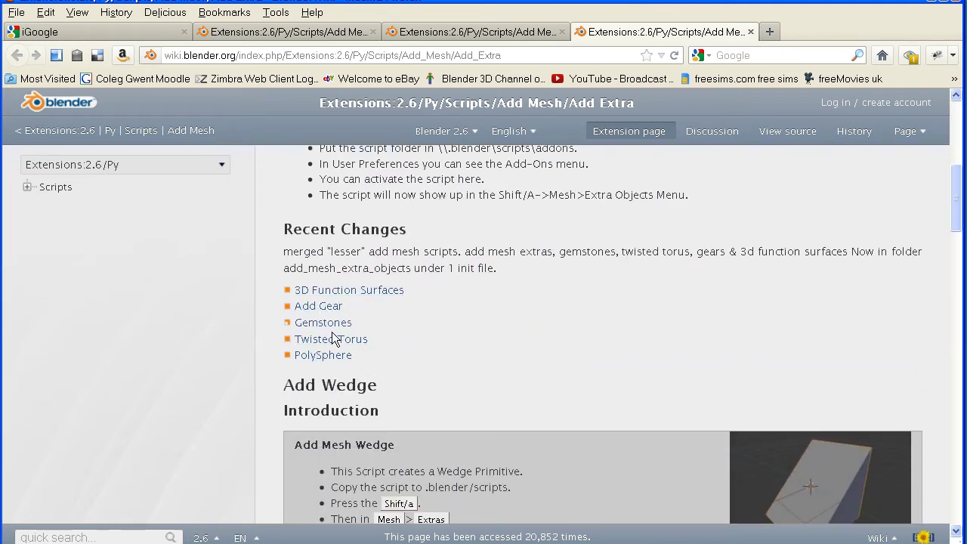
pyautogui.click(330, 325)
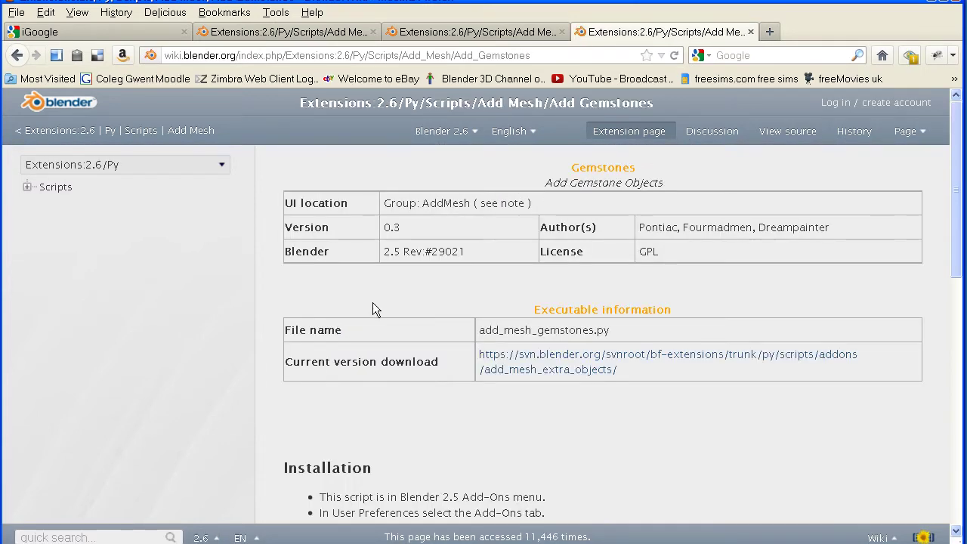
pyautogui.scroll(-5, 372, 306)
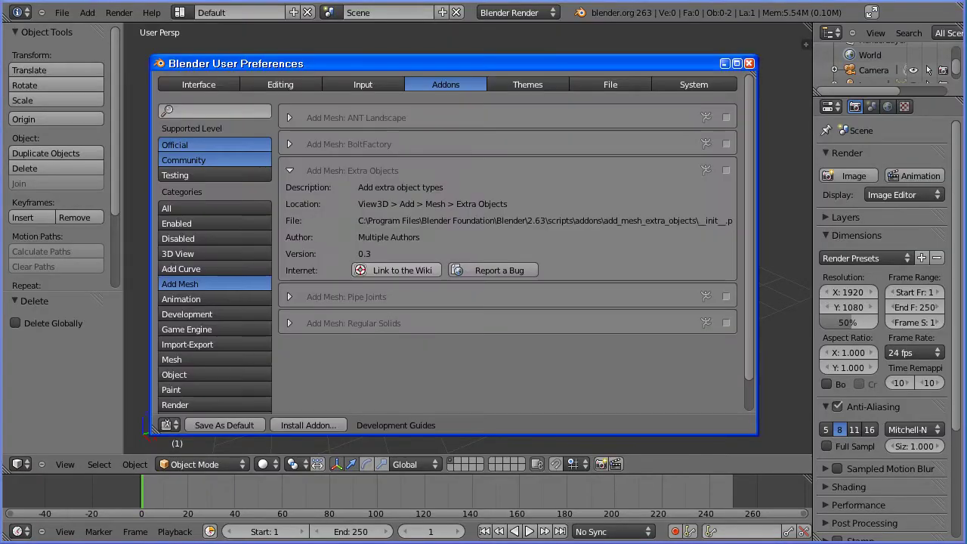
# Enable Add Mesh: Extra Objects and close the preferences window.
pyautogui.click(726, 170)
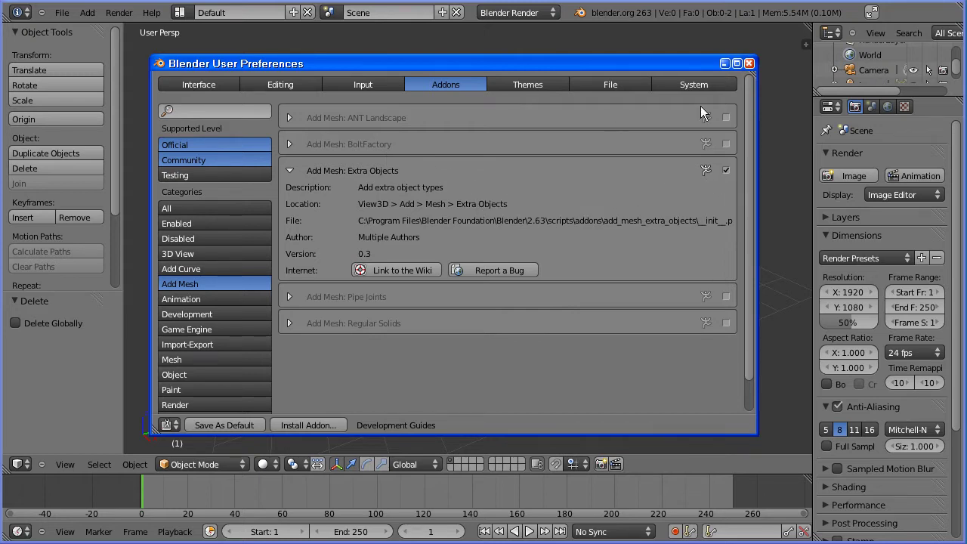
pyautogui.click(749, 65)
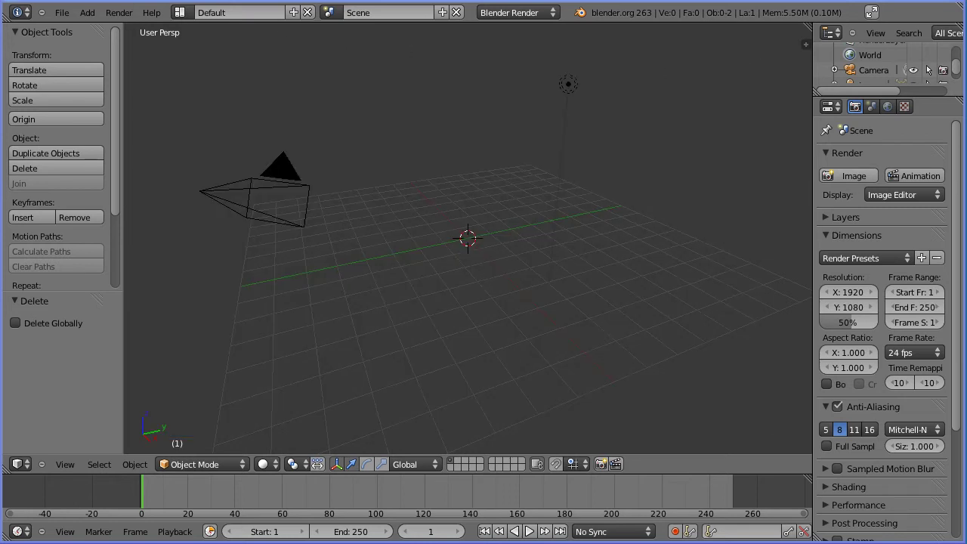
# Browse the Add > Mesh menu, then view Wikipedia's diamond-cut history diagram as a shape reference.
pyautogui.click(88, 11)
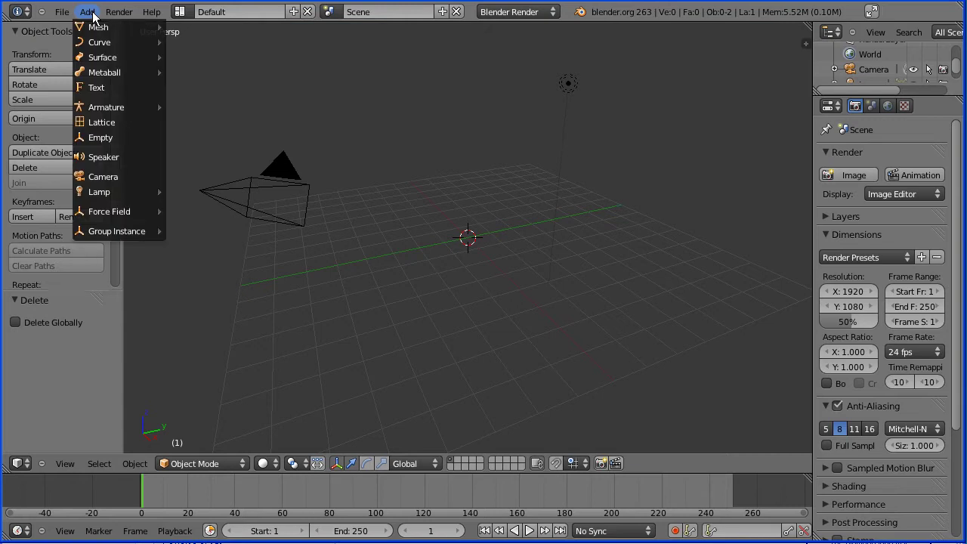
pyautogui.moveTo(96, 28)
pyautogui.moveTo(228, 186)
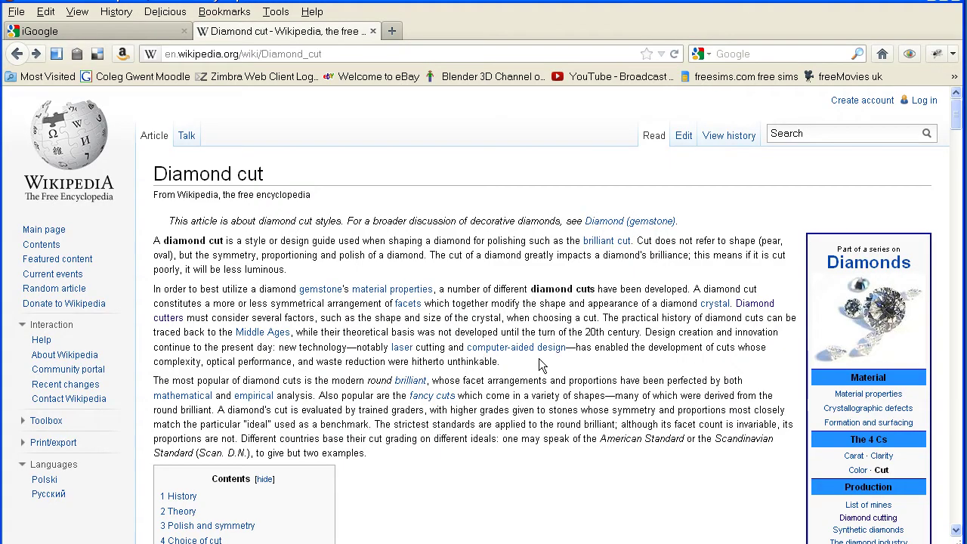
pyautogui.scroll(-1, 540, 366)
pyautogui.scroll(-10, 540, 366)
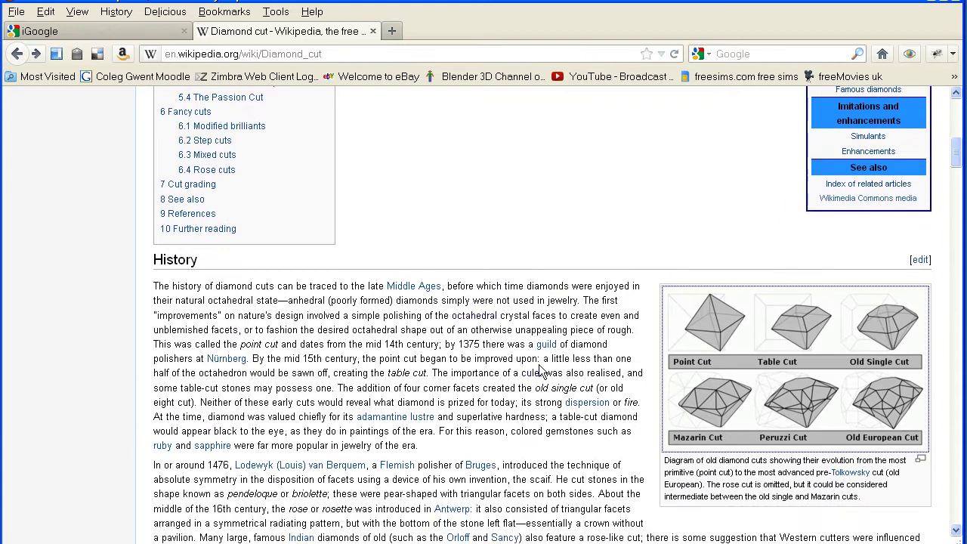
pyautogui.click(789, 376)
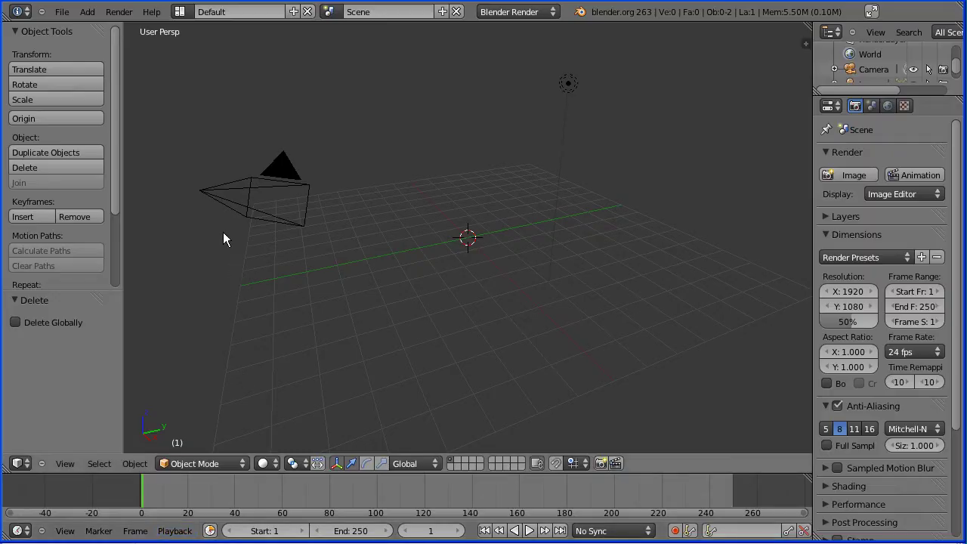
pyautogui.click(87, 12)
# Add a Gemstones Diamond mesh and set its Segments to 4.
pyautogui.moveTo(96, 28)
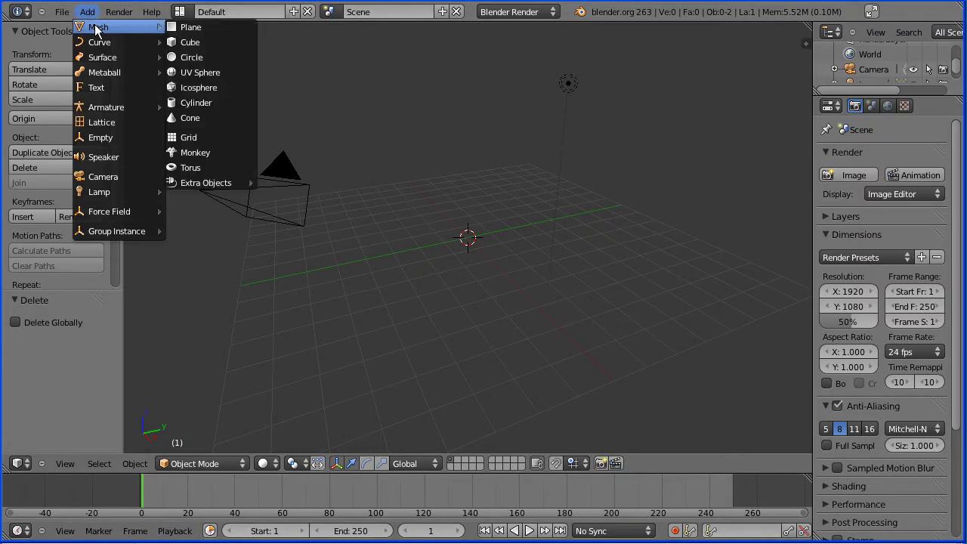
pyautogui.moveTo(234, 183)
pyautogui.moveTo(296, 182)
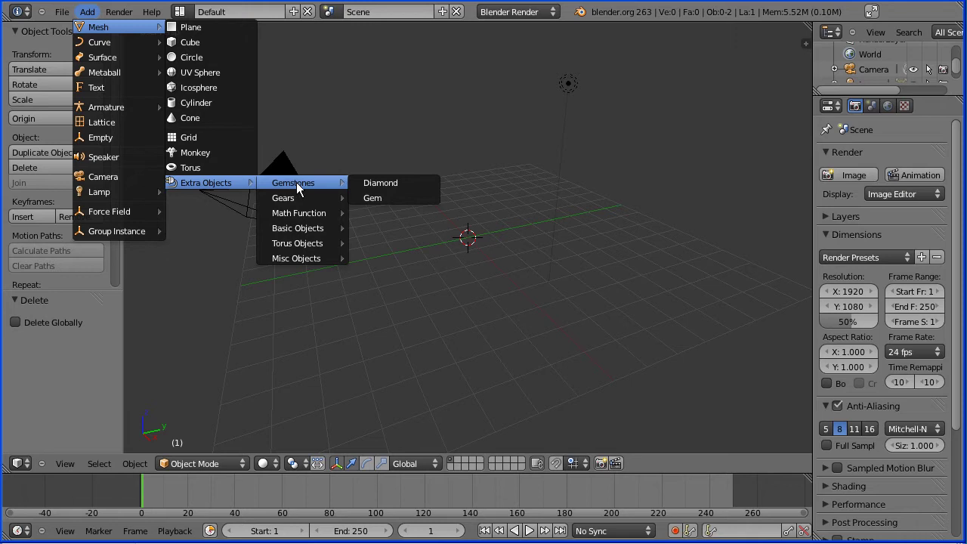
pyautogui.click(397, 184)
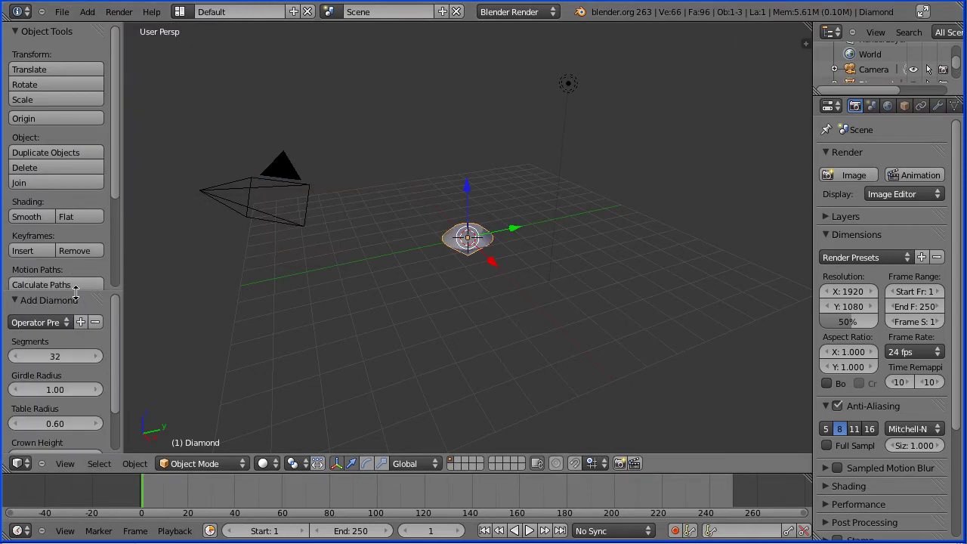
pyautogui.moveTo(76, 293); pyautogui.dragTo(81, 197)
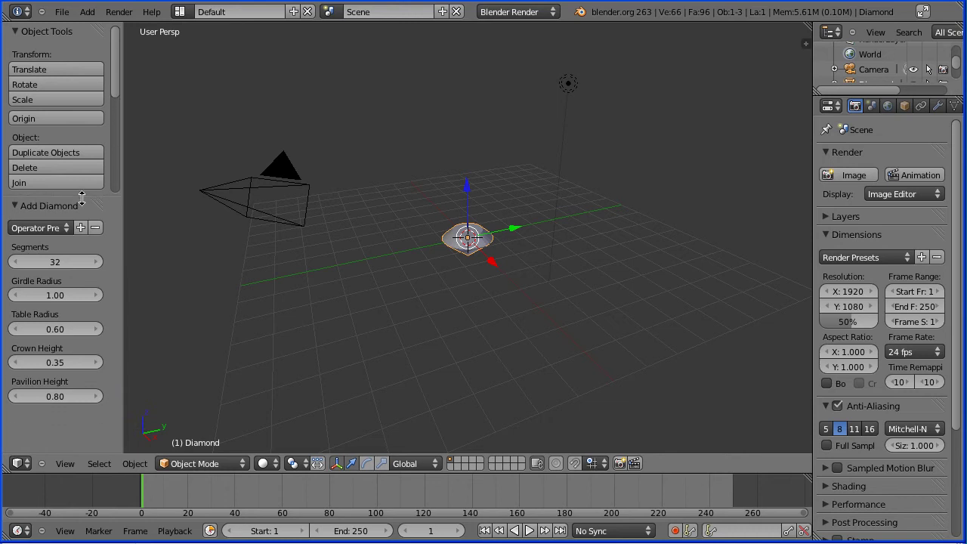
pyautogui.click(64, 263)
pyautogui.write('4')
pyautogui.press('Return')
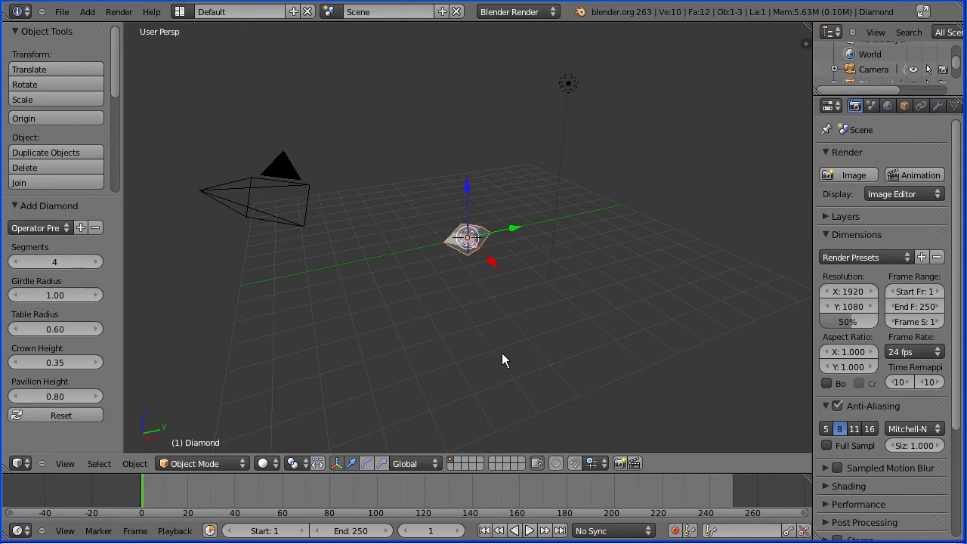
# Compare with the diamond-cut reference and shrink Table Radius to 0.01 for a pointed top.
pyautogui.scroll(5, 498, 355)
pyautogui.moveTo(607, 347); pyautogui.dragTo(579, 334, button='middle')
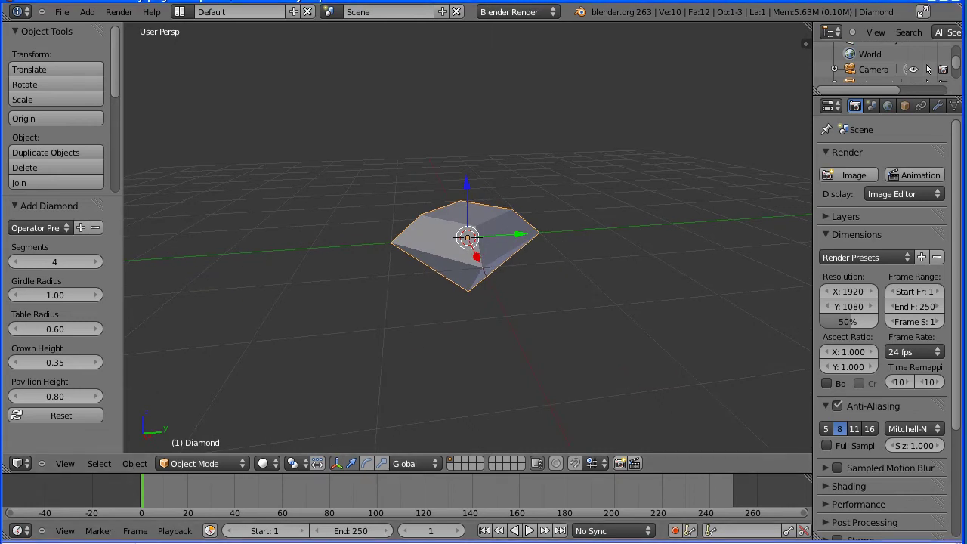
pyautogui.hotkey('alt', 'Tab')
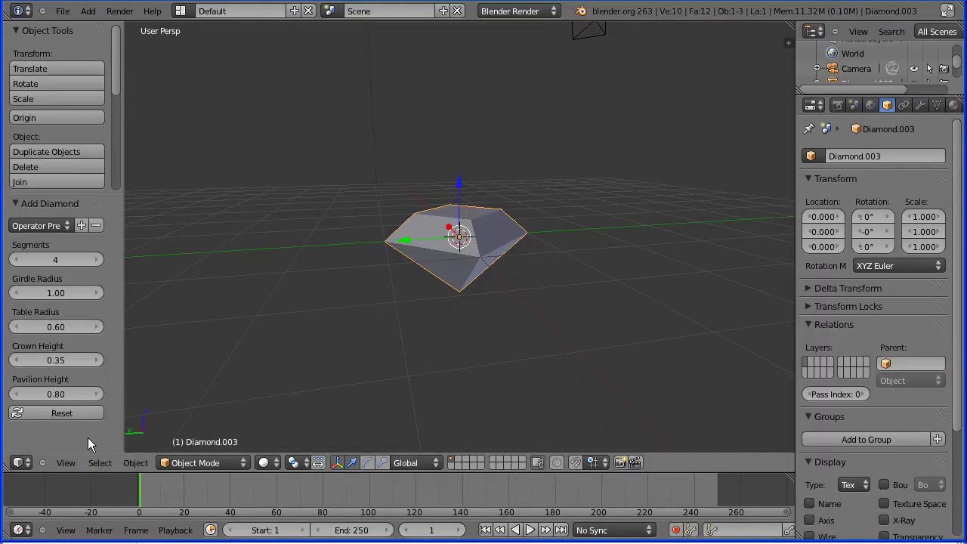
pyautogui.moveTo(64, 325); pyautogui.dragTo(55, 335)
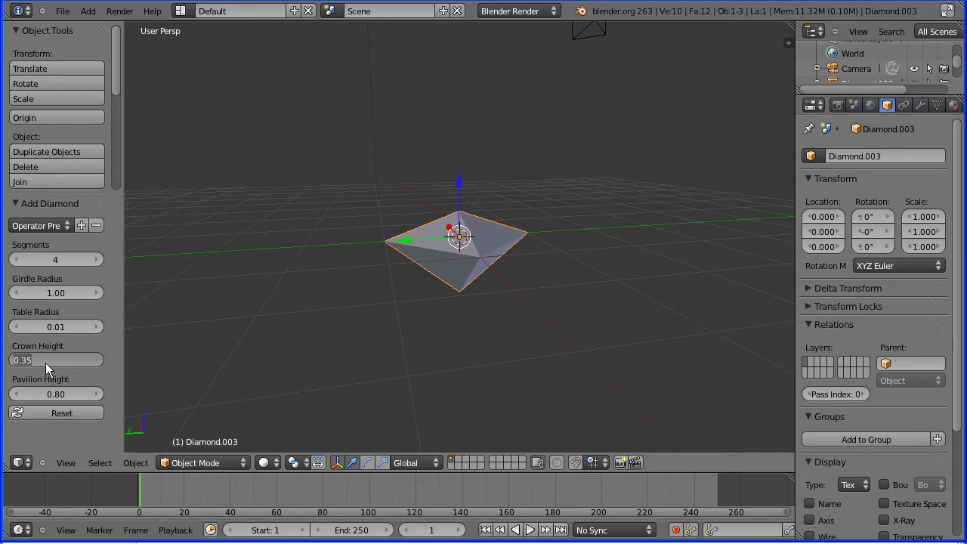
# Set Crown and Pavilion Height to 1.00, inspect the double pyramid, then reset to defaults.
pyautogui.click(48, 360)
pyautogui.write('1')
pyautogui.press('Return')
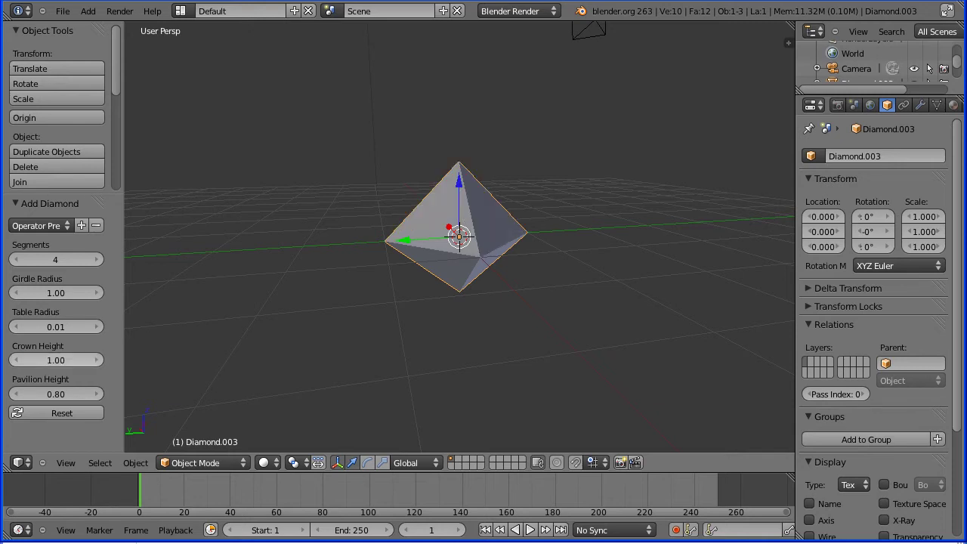
pyautogui.click(58, 391)
pyautogui.write('1')
pyautogui.press('Return')
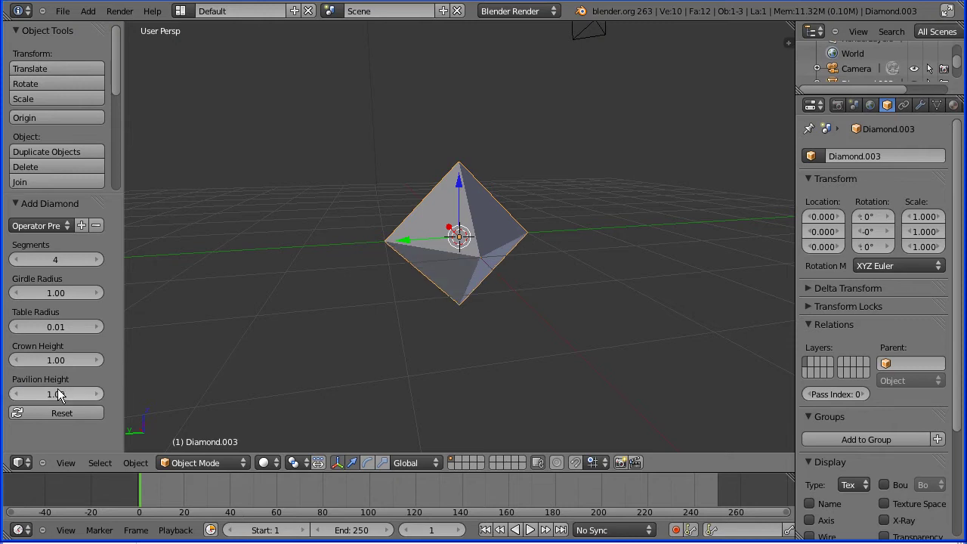
pyautogui.moveTo(522, 369)
pyautogui.mouseDown(button='middle')
pyautogui.moveTo(515, 356)
pyautogui.moveTo(533, 364)
pyautogui.mouseUp(button='middle')
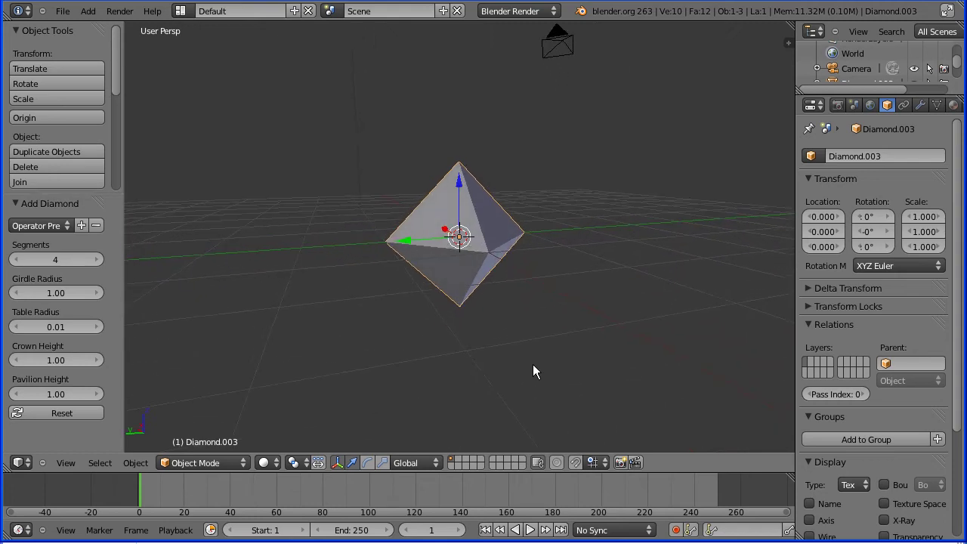
pyautogui.moveTo(532, 364); pyautogui.dragTo(528, 370, button='middle')
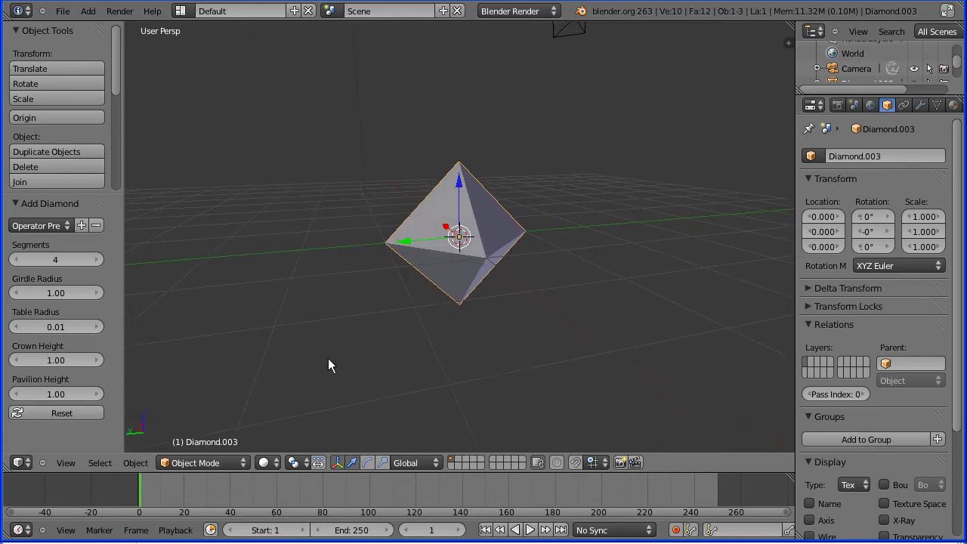
pyautogui.click(69, 413)
# Give the diamond 8 segments and move it along Y to -2.43.
pyautogui.click(62, 261)
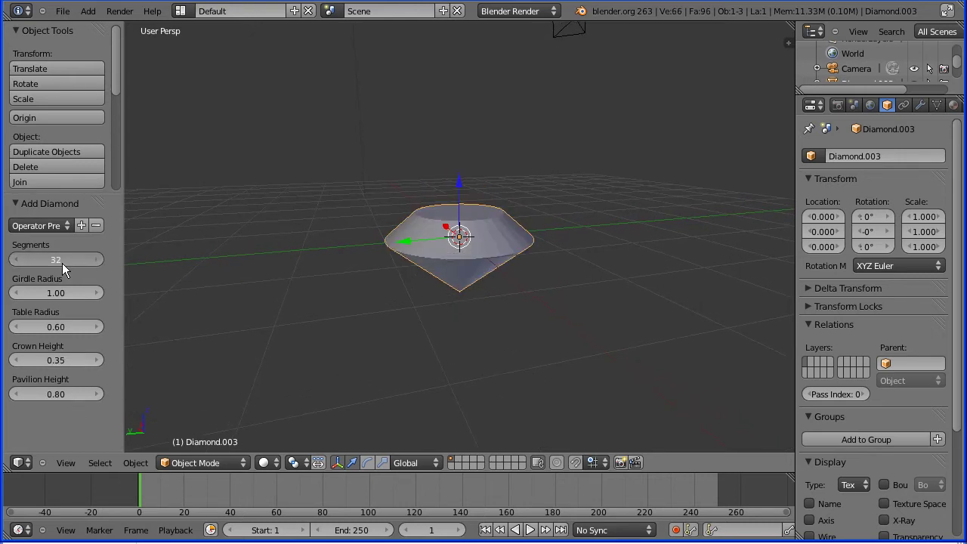
pyautogui.write('8')
pyautogui.press('Return')
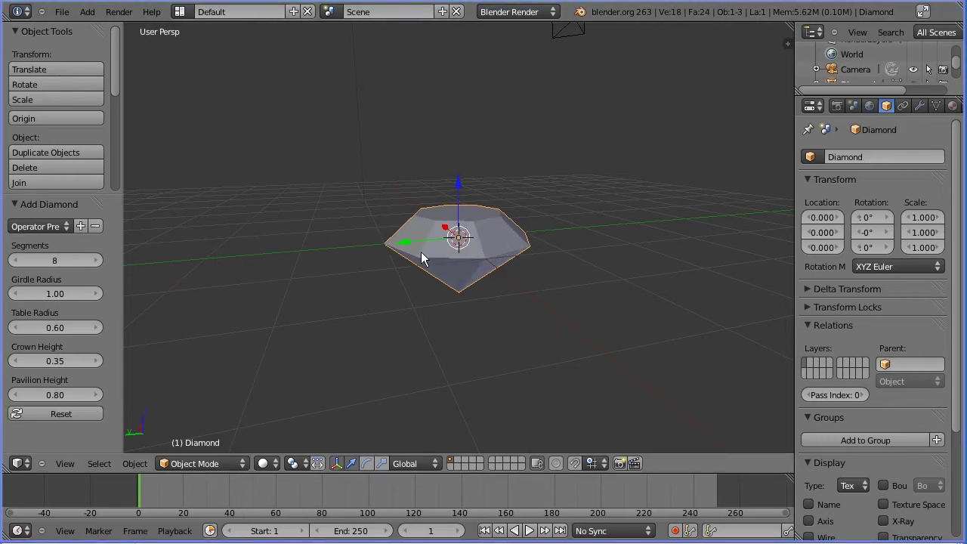
pyautogui.moveTo(410, 246); pyautogui.dragTo(557, 243)
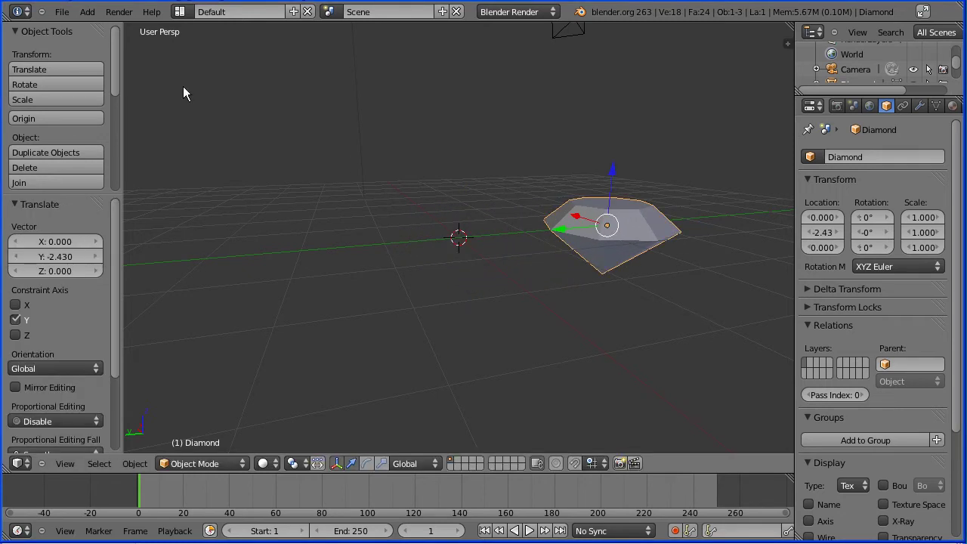
pyautogui.click(87, 11)
# Add a Gemstones Gem and slide it along Y to 2.249, opposite the diamond.
pyautogui.moveTo(100, 28)
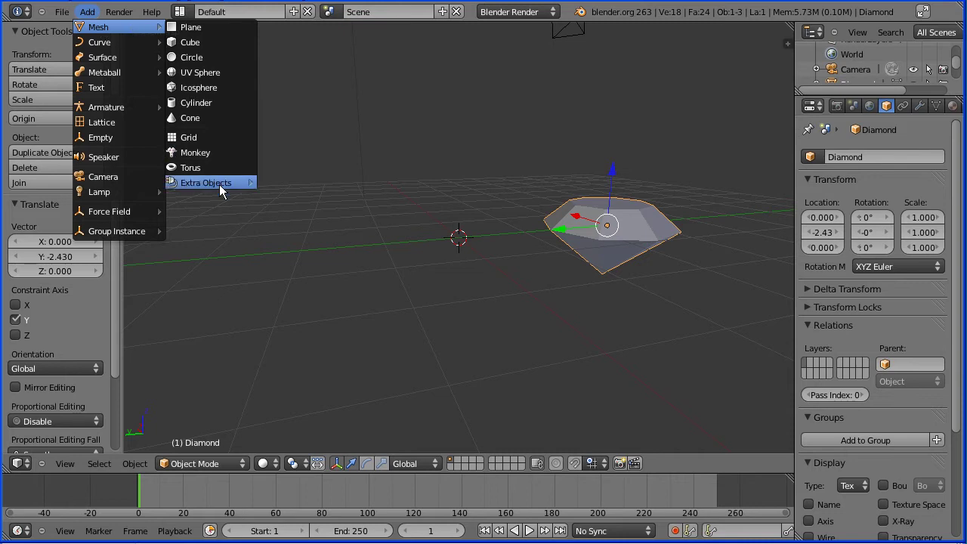
pyautogui.moveTo(222, 185)
pyautogui.moveTo(305, 184)
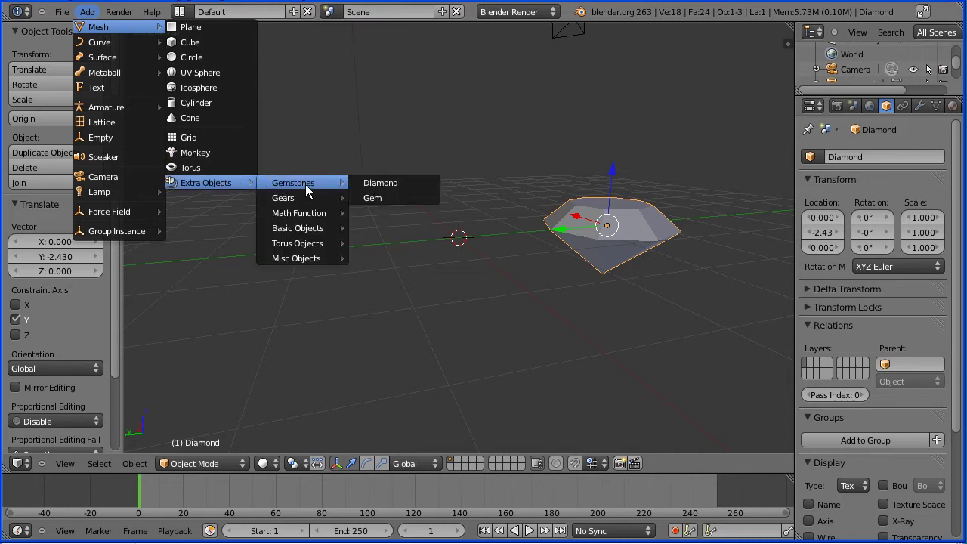
pyautogui.click(390, 197)
pyautogui.moveTo(435, 330)
pyautogui.mouseDown(button='middle')
pyautogui.moveTo(428, 364)
pyautogui.moveTo(421, 358)
pyautogui.moveTo(450, 325)
pyautogui.moveTo(444, 300)
pyautogui.moveTo(429, 325)
pyautogui.mouseUp(button='middle')
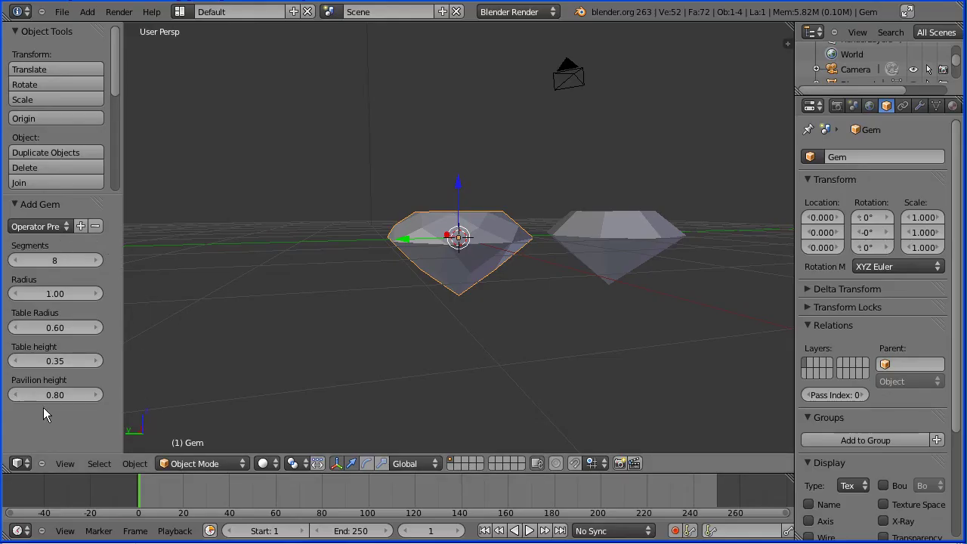
pyautogui.moveTo(401, 234); pyautogui.dragTo(222, 245)
pyautogui.click(87, 12)
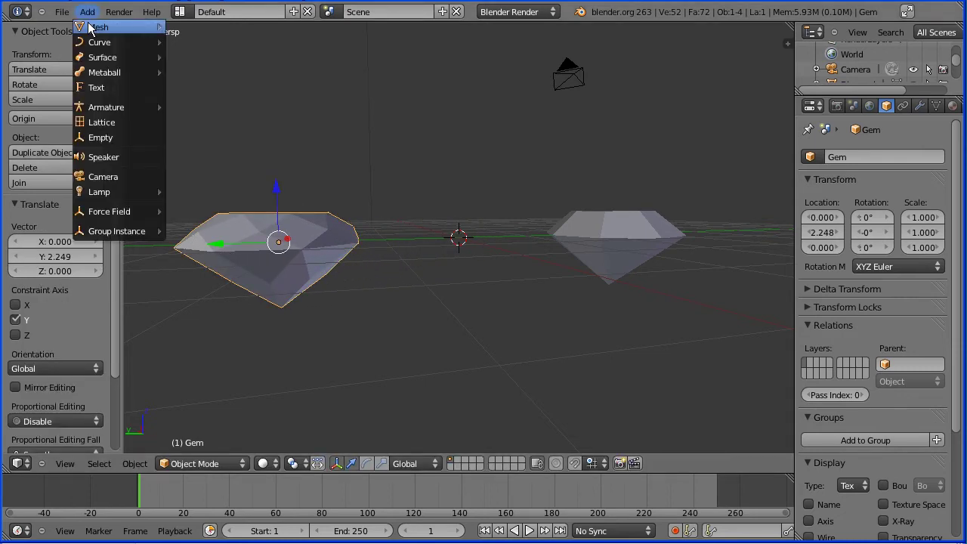
# Add a third Gemstones Gem at the scene centre.
pyautogui.moveTo(91, 29)
pyautogui.moveTo(232, 181)
pyautogui.moveTo(302, 186)
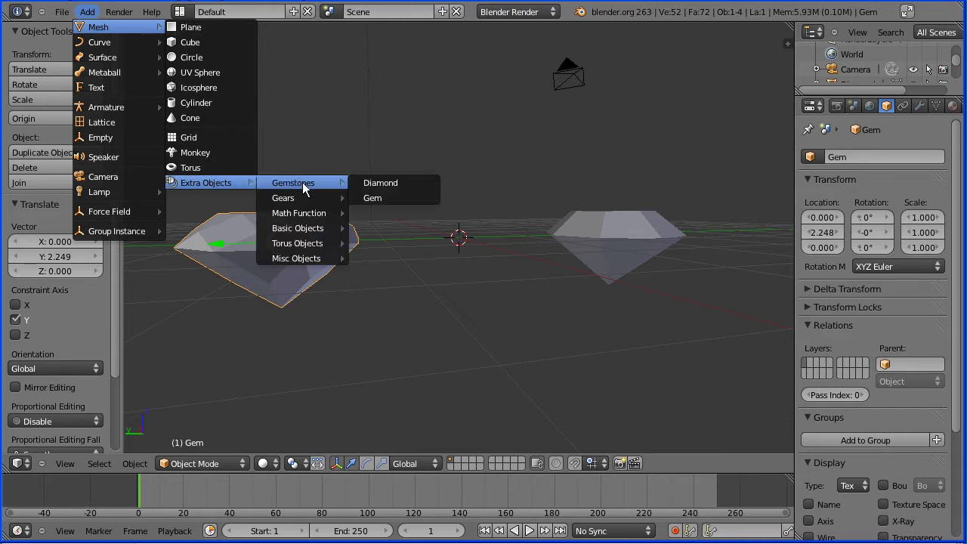
pyautogui.click(394, 200)
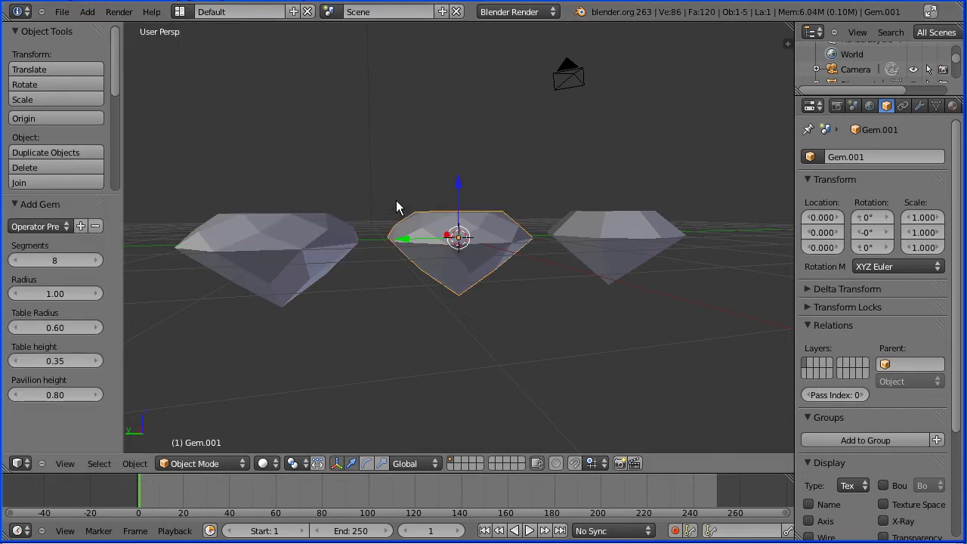
# Give the centre gem 12 segments and a 0.60 pavilion height.
pyautogui.click(53, 262)
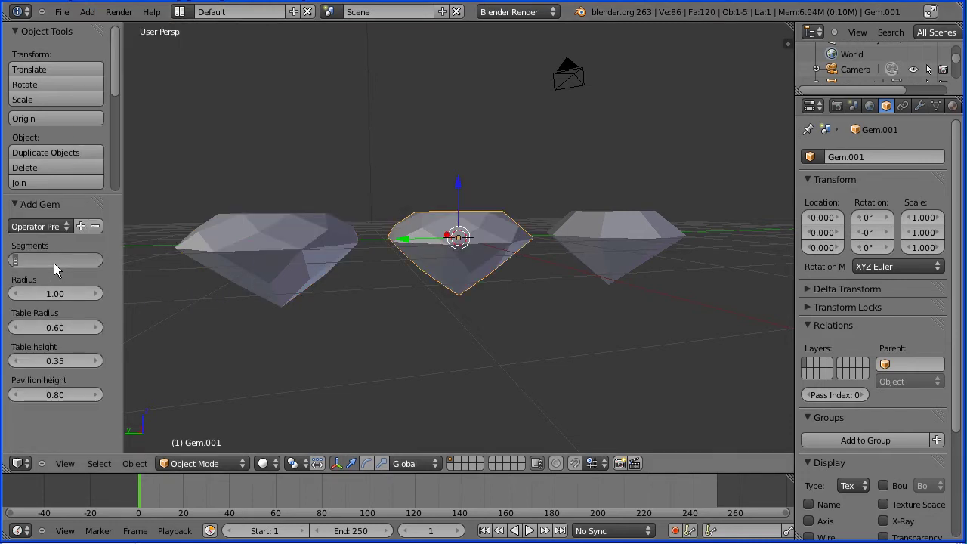
pyautogui.write('12')
pyautogui.press('Return')
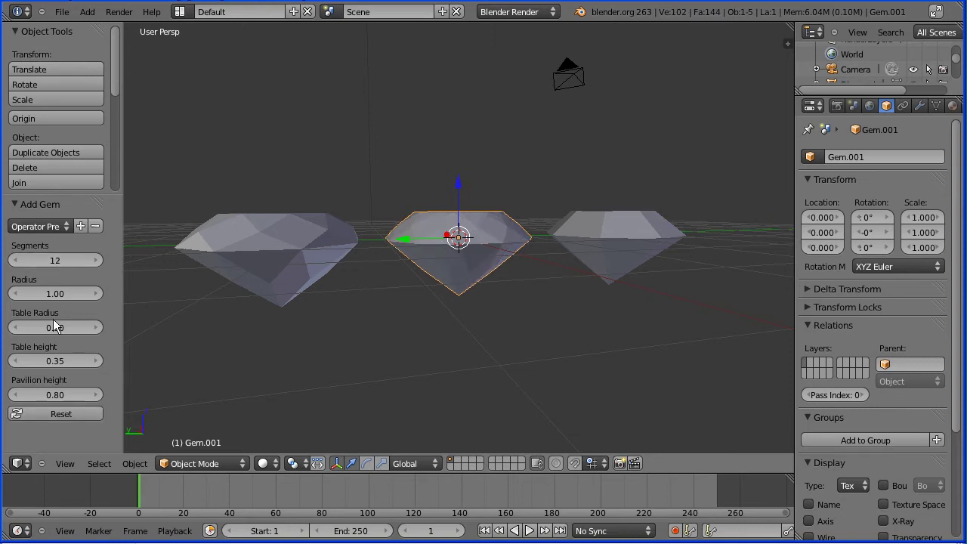
pyautogui.click(59, 395)
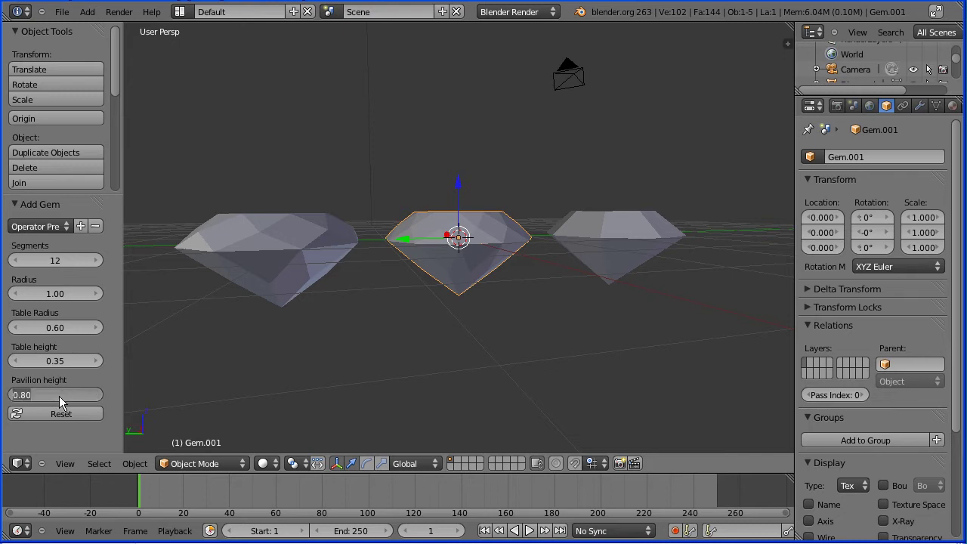
pyautogui.write('0.6')
pyautogui.press('Return')
pyautogui.moveTo(236, 374); pyautogui.dragTo(333, 436, button='middle')
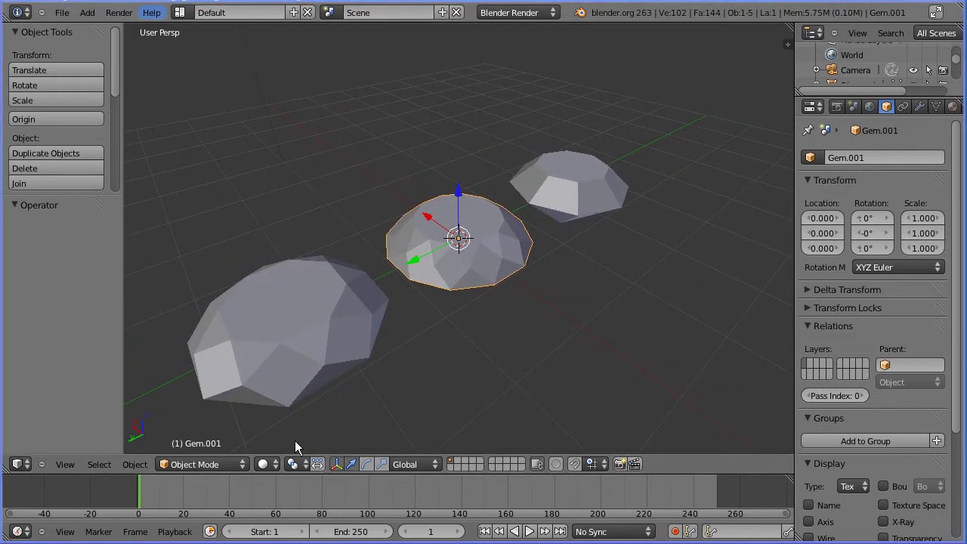
# Switch the 3D viewport shading to Texture so the gems show stark light-and-dark facets.
pyautogui.click(267, 462)
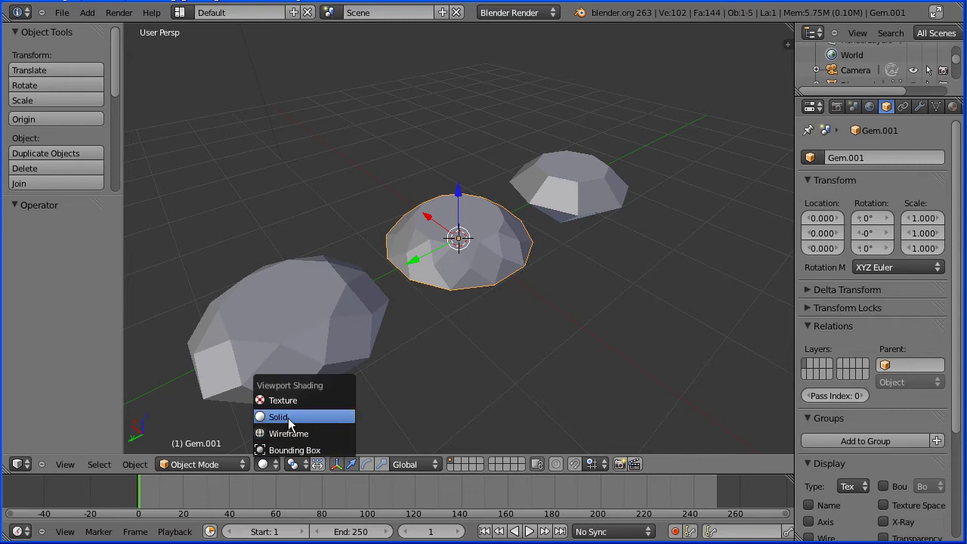
pyautogui.click(311, 399)
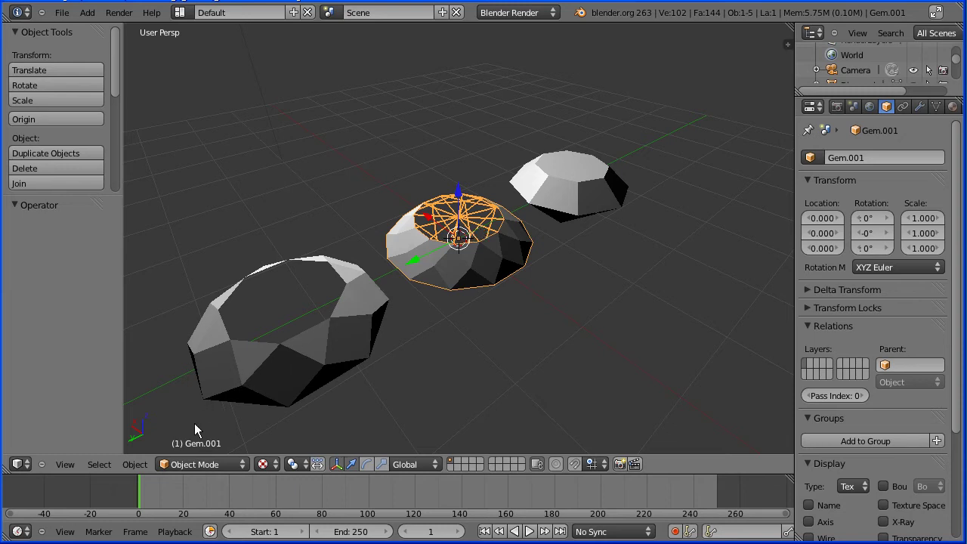
pyautogui.click(192, 466)
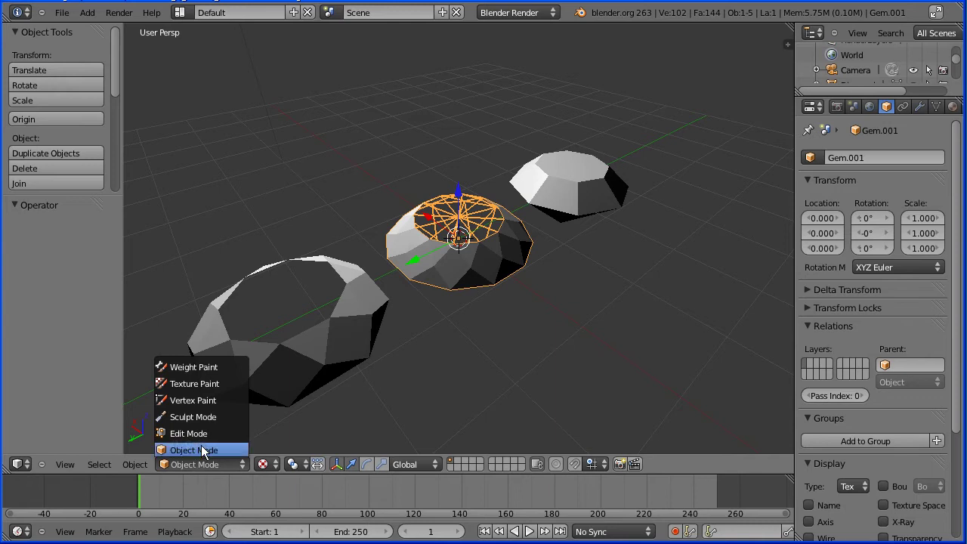
# Recalculate normals outside on the middle gem and on Gem, returning to Object Mode.
pyautogui.click(211, 433)
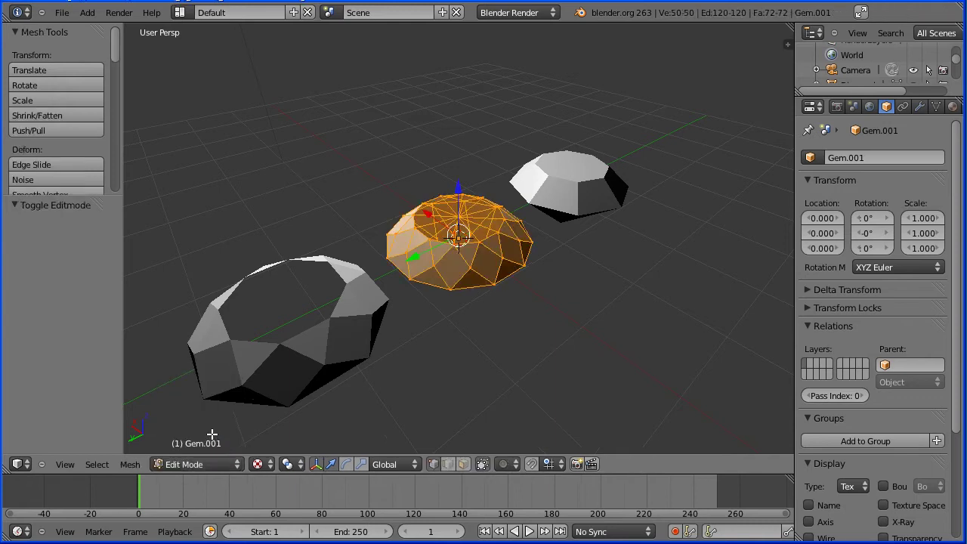
pyautogui.click(130, 463)
pyautogui.moveTo(176, 207)
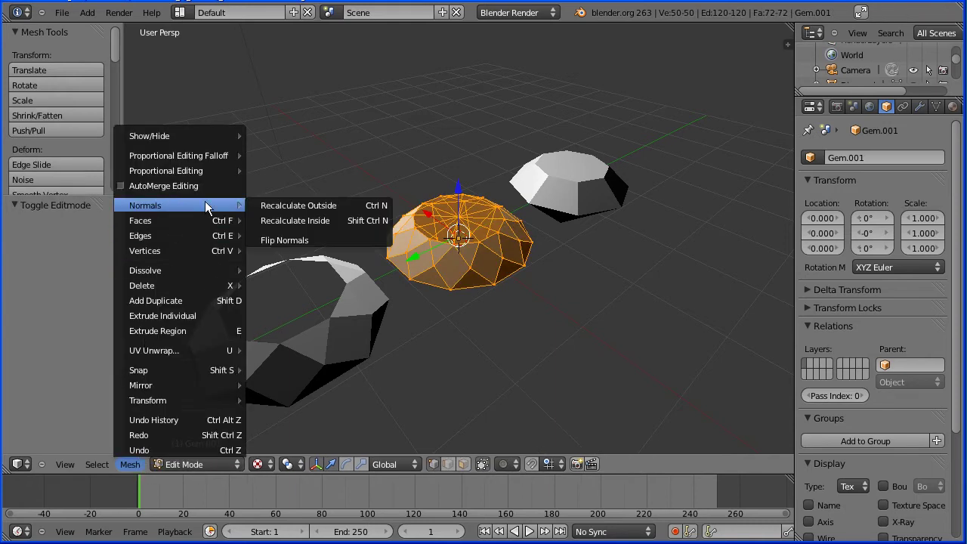
pyautogui.click(351, 205)
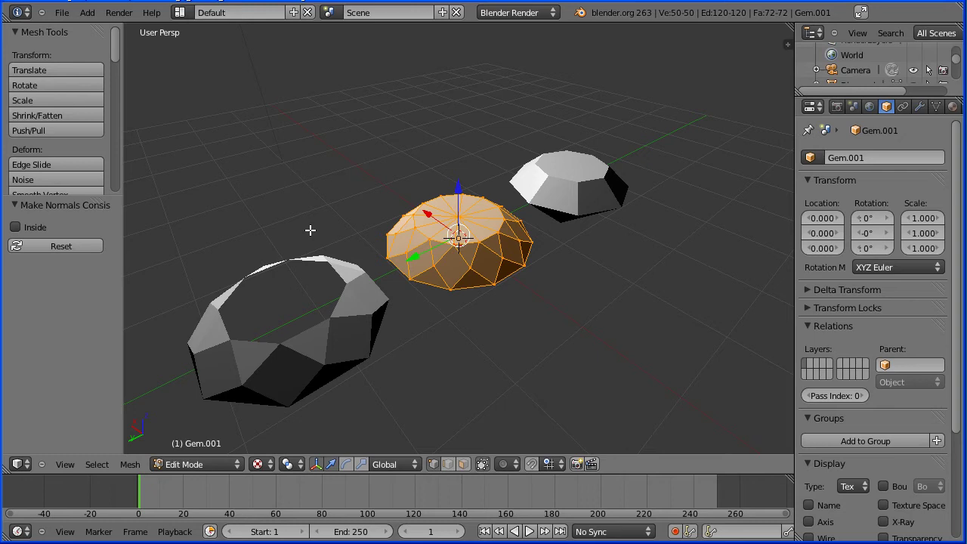
pyautogui.press('Tab')
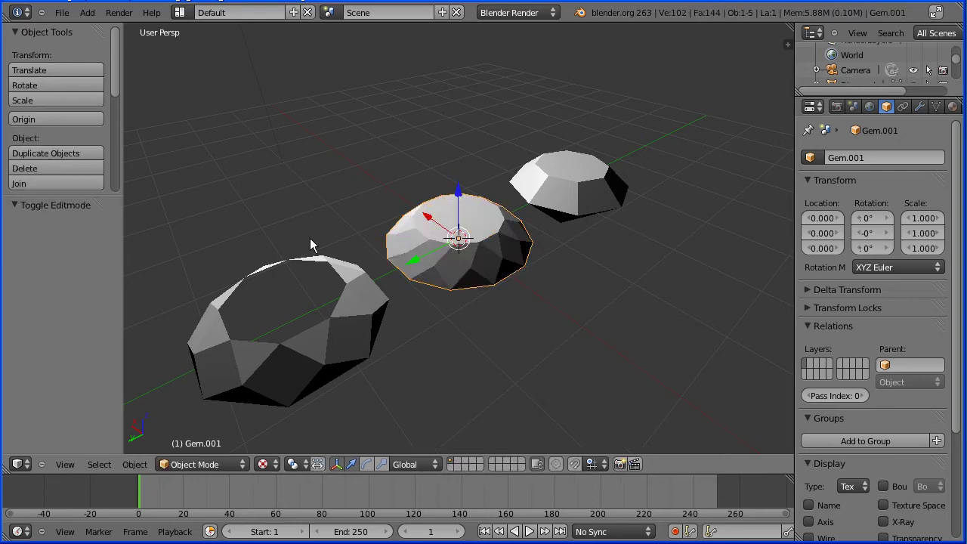
pyautogui.rightClick(287, 365)
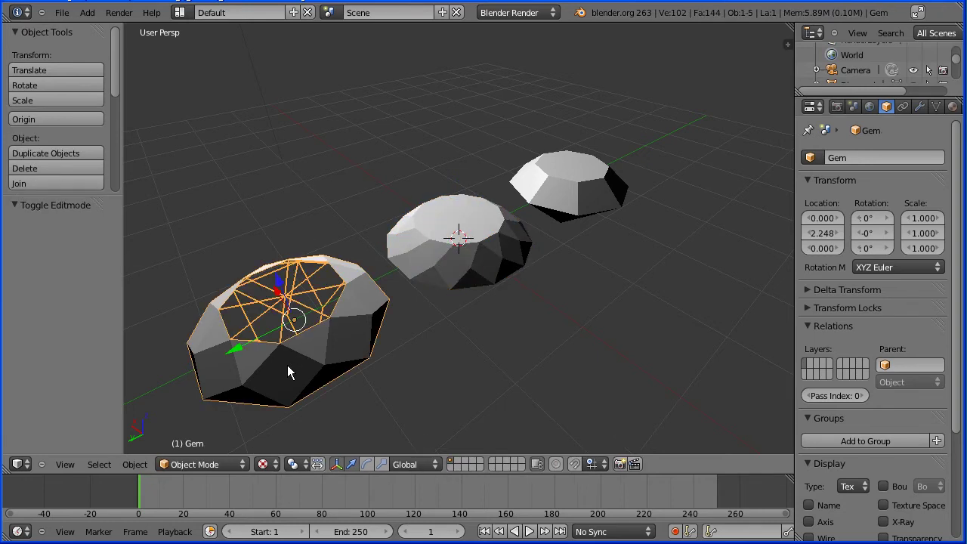
pyautogui.press('Tab')
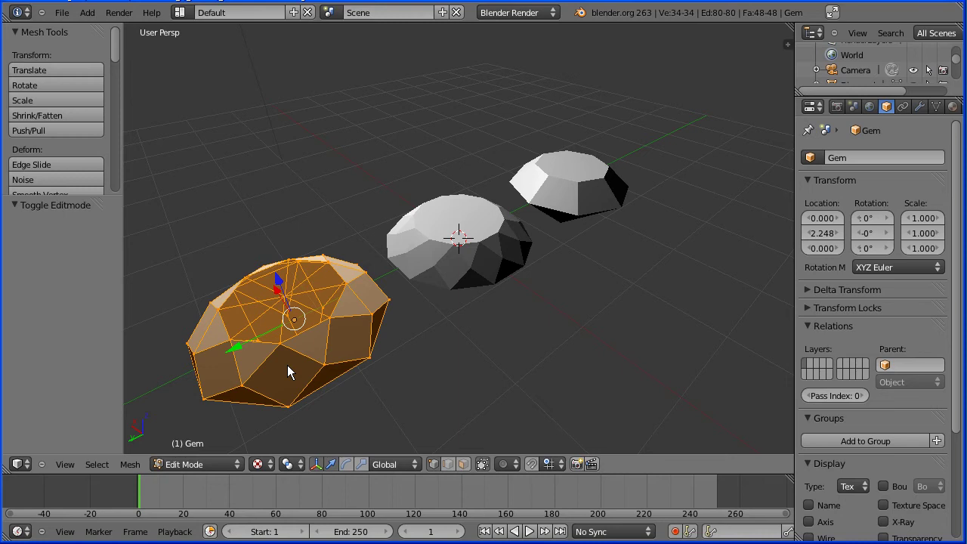
pyautogui.hotkey('ctrl', 'n')
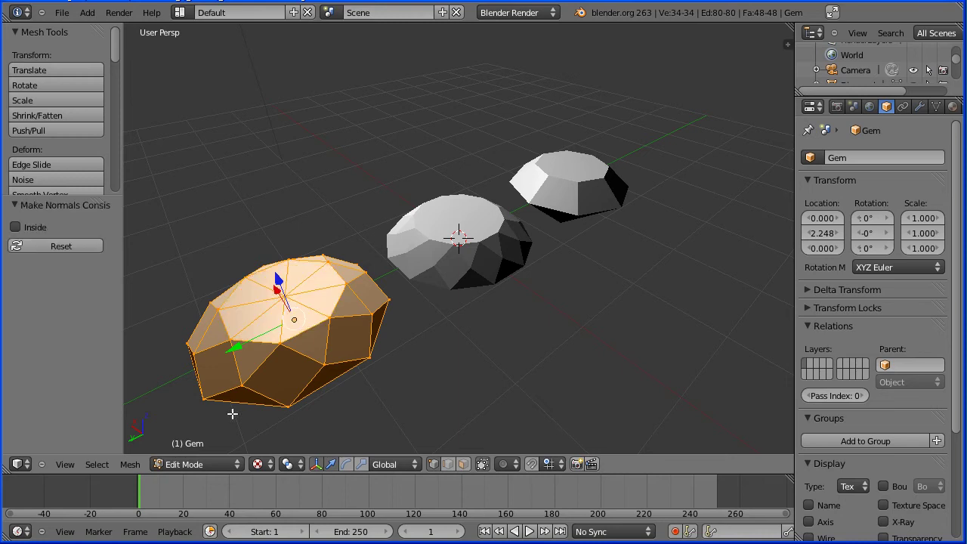
pyautogui.press('Tab')
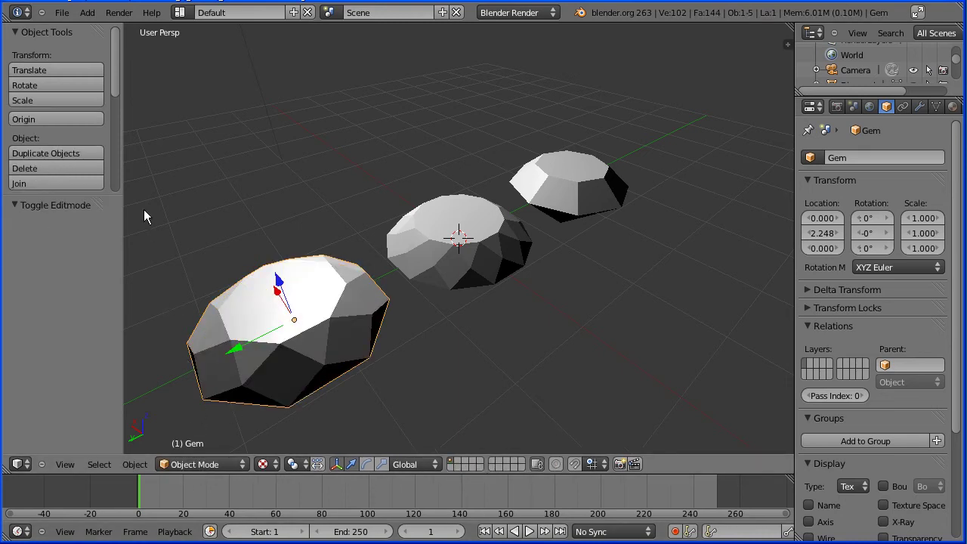
# Rename the far gem Diamond to 'ruby' and show its still-empty material settings.
pyautogui.rightClick(580, 210)
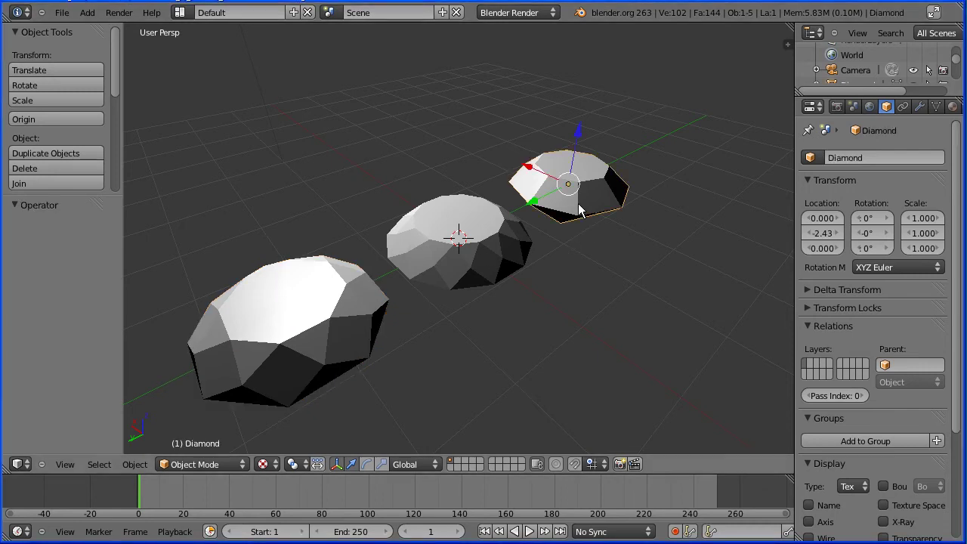
pyautogui.click(863, 160)
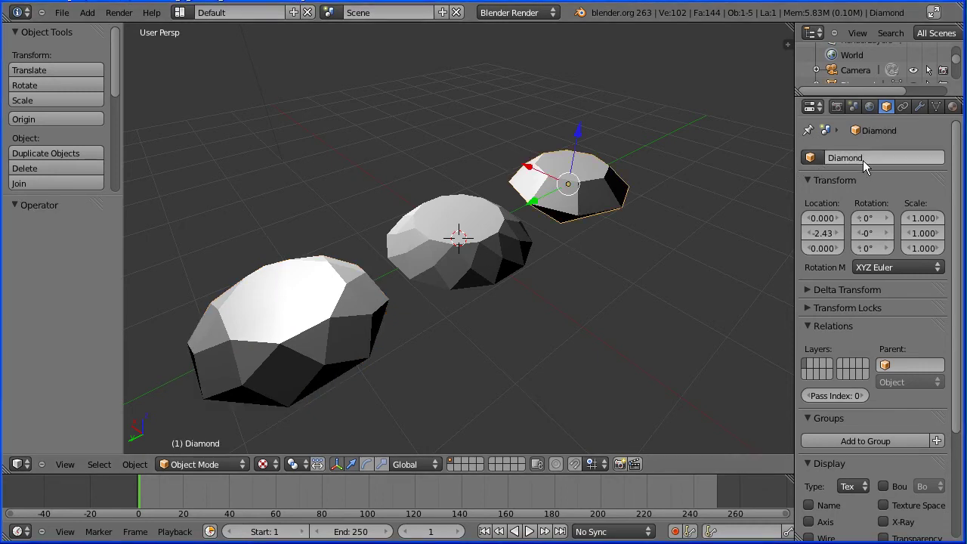
pyautogui.write('ruby')
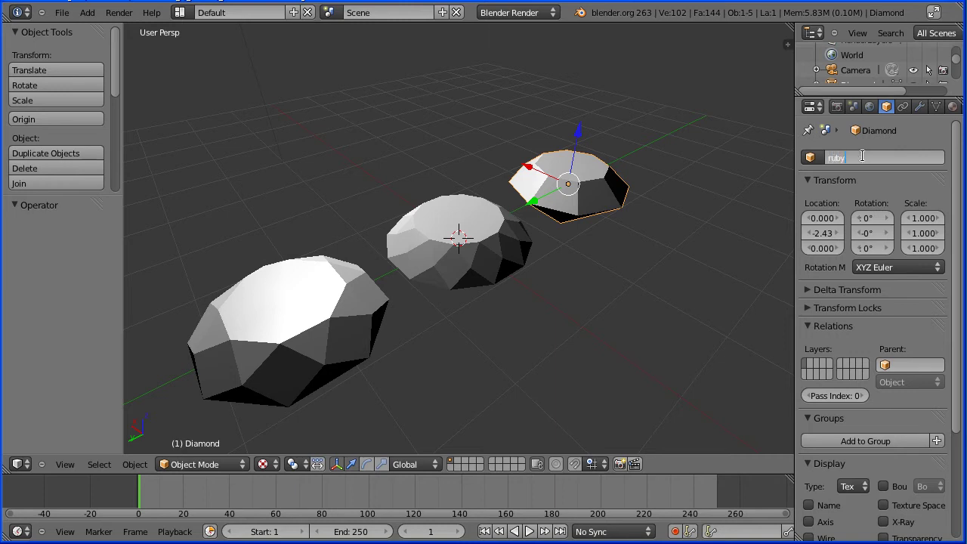
pyautogui.press('Return')
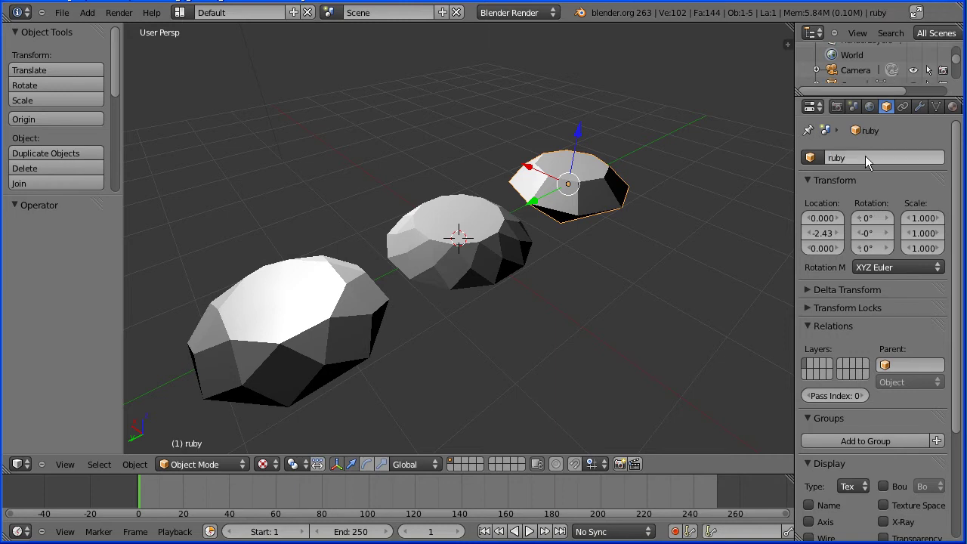
pyautogui.click(952, 106)
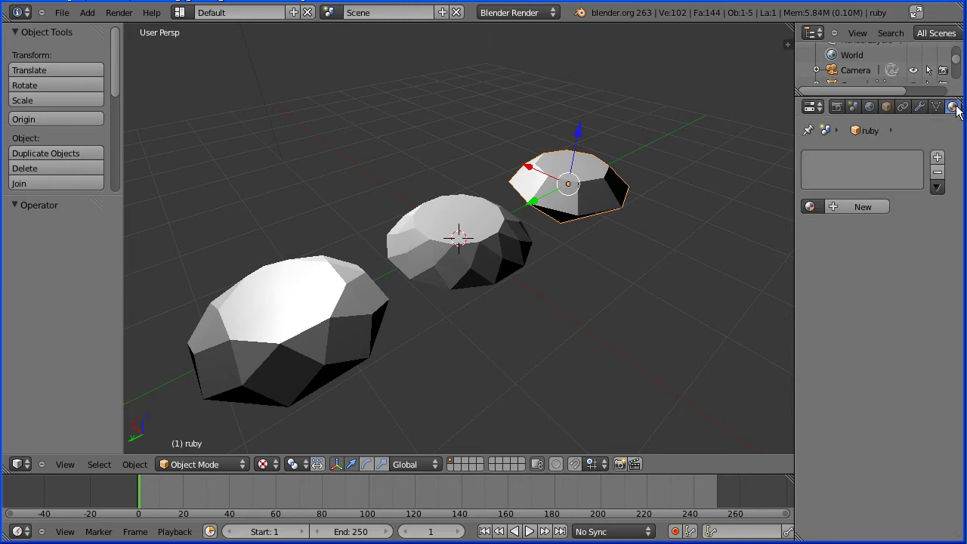
# Create a material named 'ruby' with Z Transparency enabled and Alpha 0.600.
pyautogui.click(836, 208)
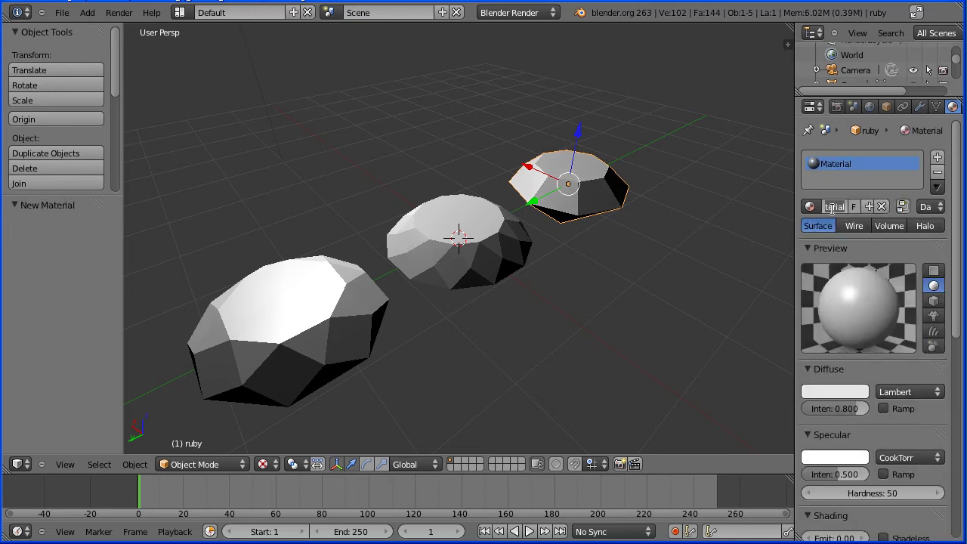
pyautogui.write('ruby')
pyautogui.press('Return')
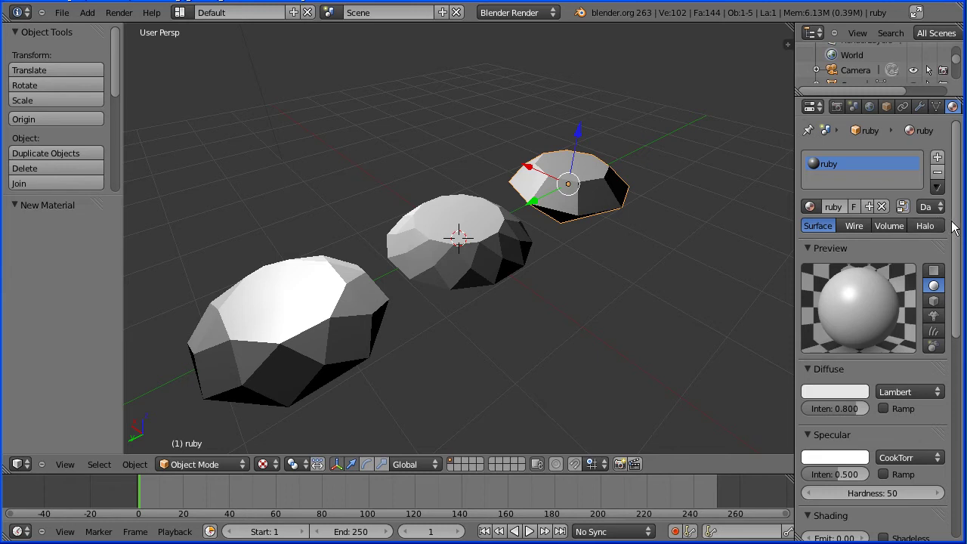
pyautogui.moveTo(956, 228); pyautogui.dragTo(958, 378)
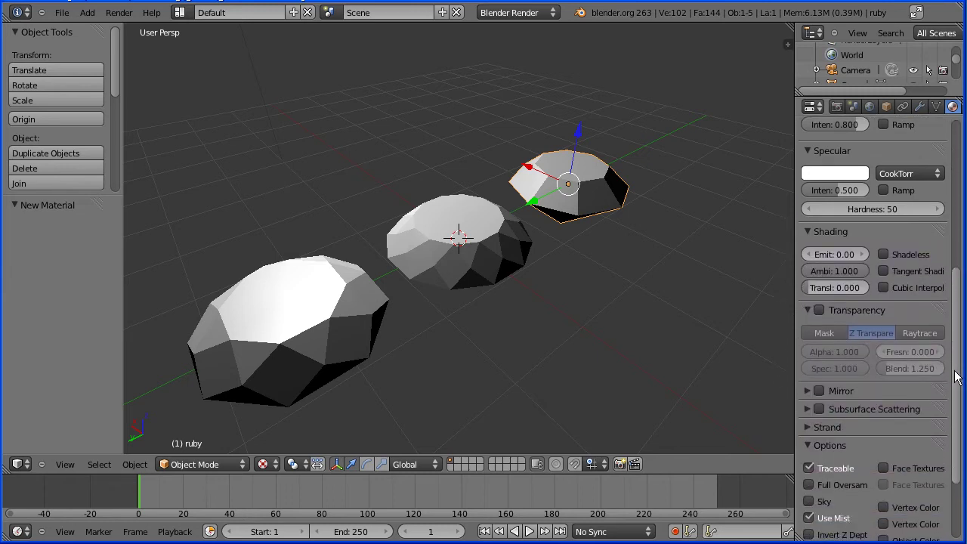
pyautogui.click(819, 311)
pyautogui.click(832, 351)
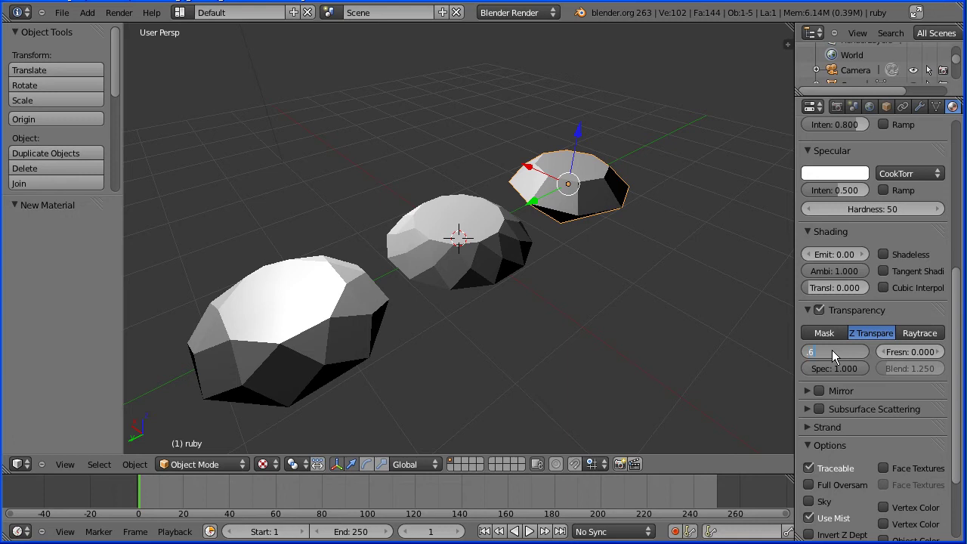
pyautogui.press('Return')
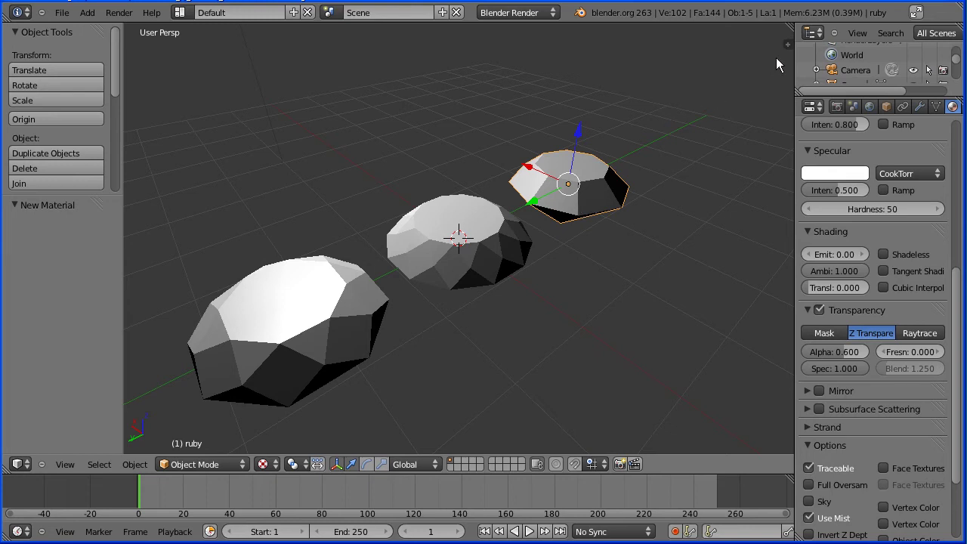
# Set the viewport's Display shading to GLSL in the sidebar, then hide the sidebar.
pyautogui.press('n')
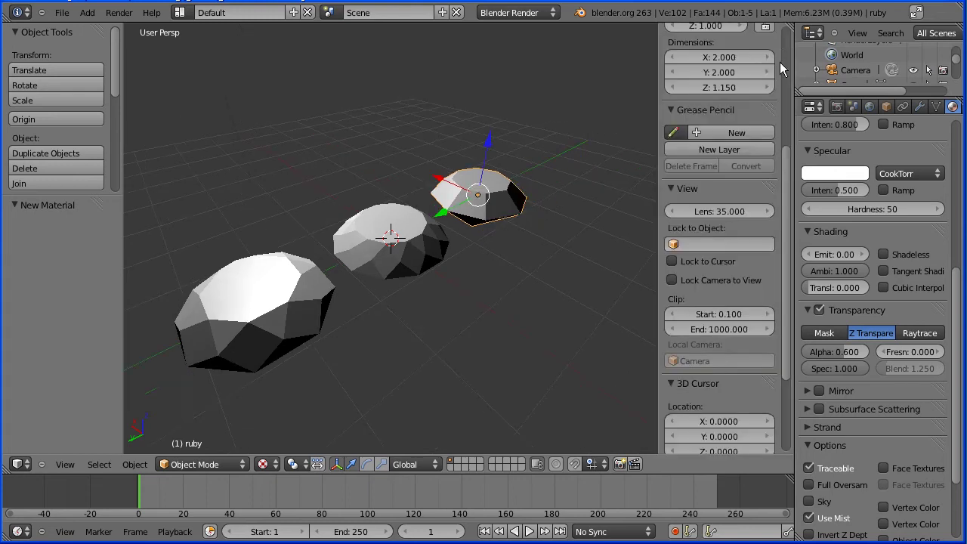
pyautogui.moveTo(790, 169); pyautogui.dragTo(788, 247)
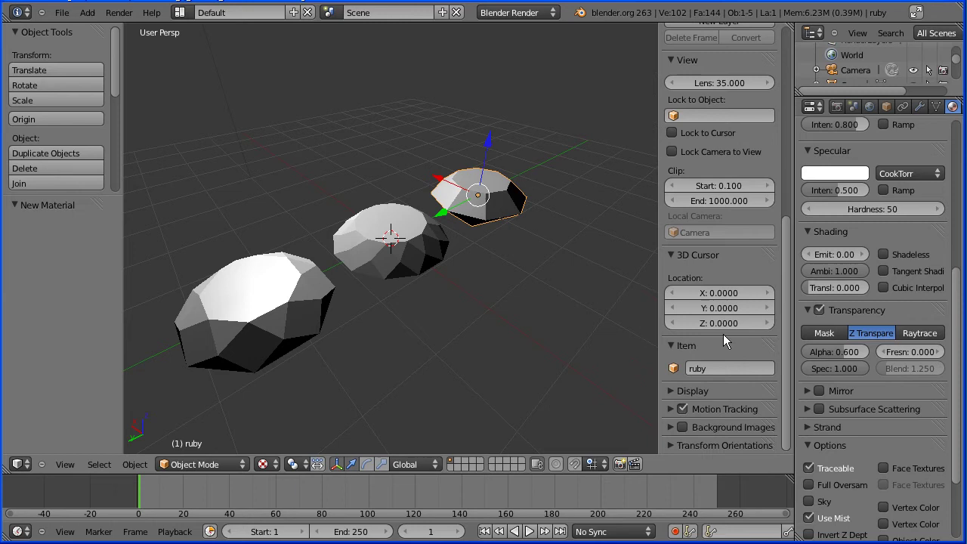
pyautogui.click(669, 390)
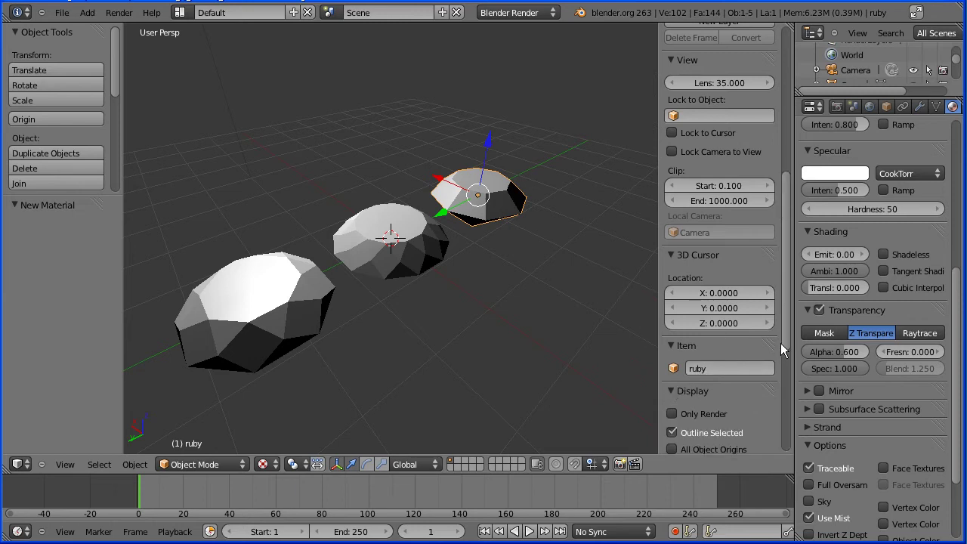
pyautogui.moveTo(785, 345); pyautogui.dragTo(788, 447)
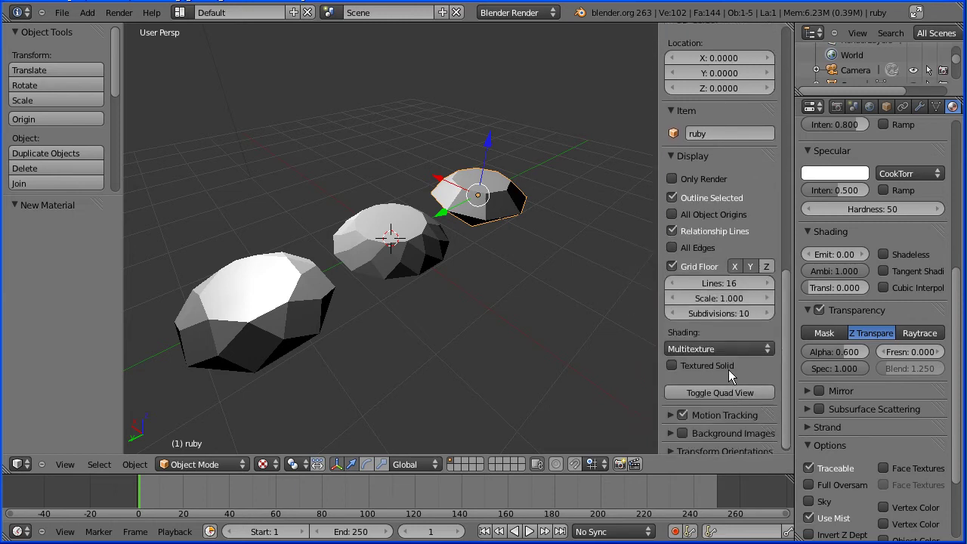
pyautogui.click(733, 349)
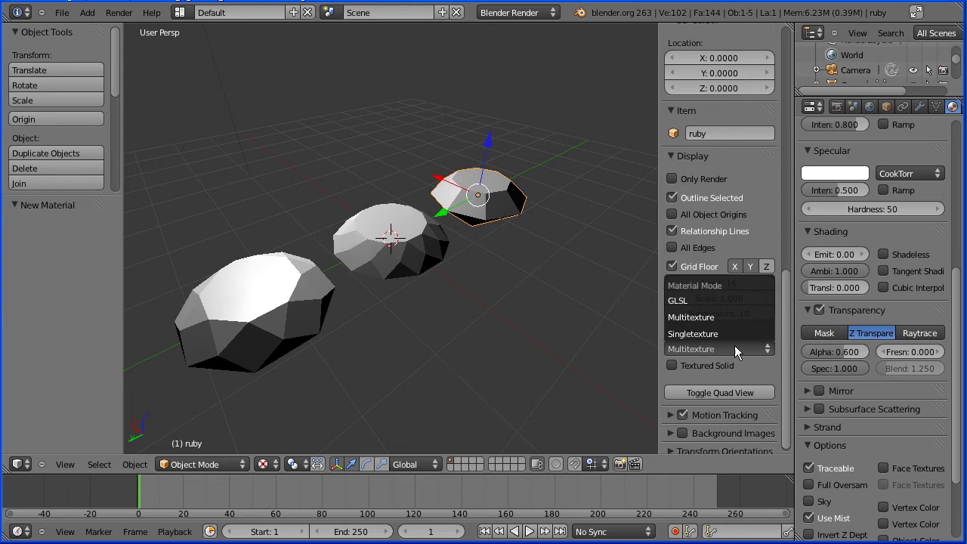
pyautogui.click(738, 300)
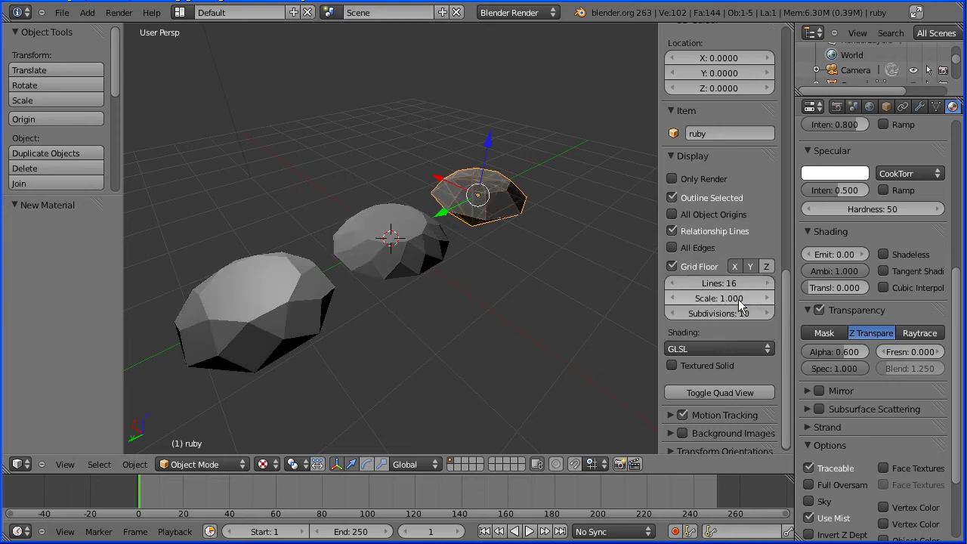
pyautogui.press('n')
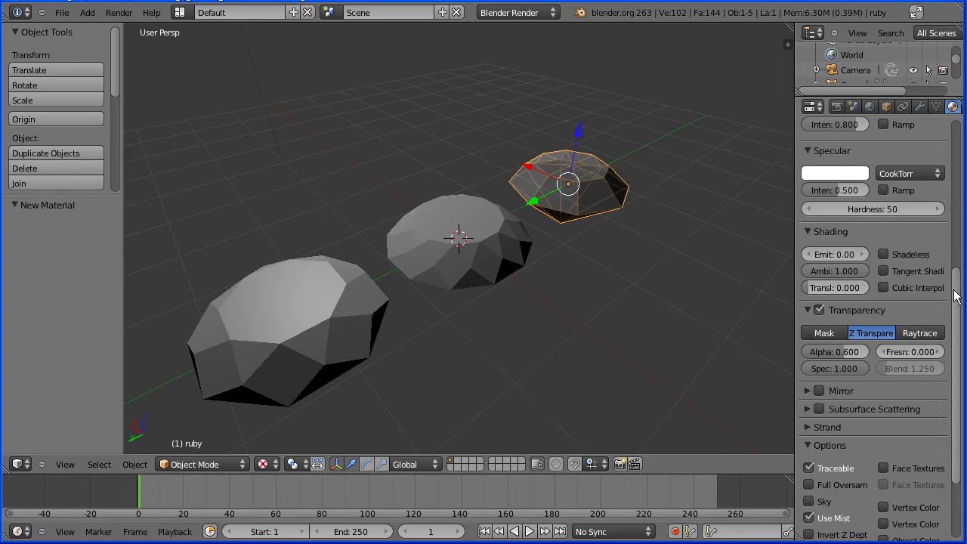
# Make the ruby material's diffuse colour pure red (R 1.000, B 0.000).
pyautogui.scroll(8, 957, 296)
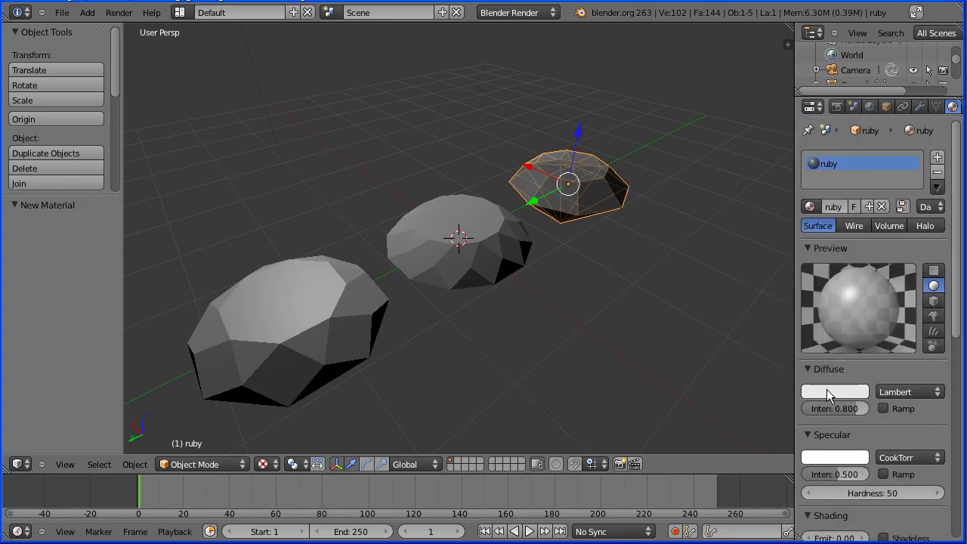
pyautogui.click(828, 394)
pyautogui.moveTo(817, 343); pyautogui.dragTo(715, 352)
pyautogui.moveTo(818, 372); pyautogui.dragTo(715, 371)
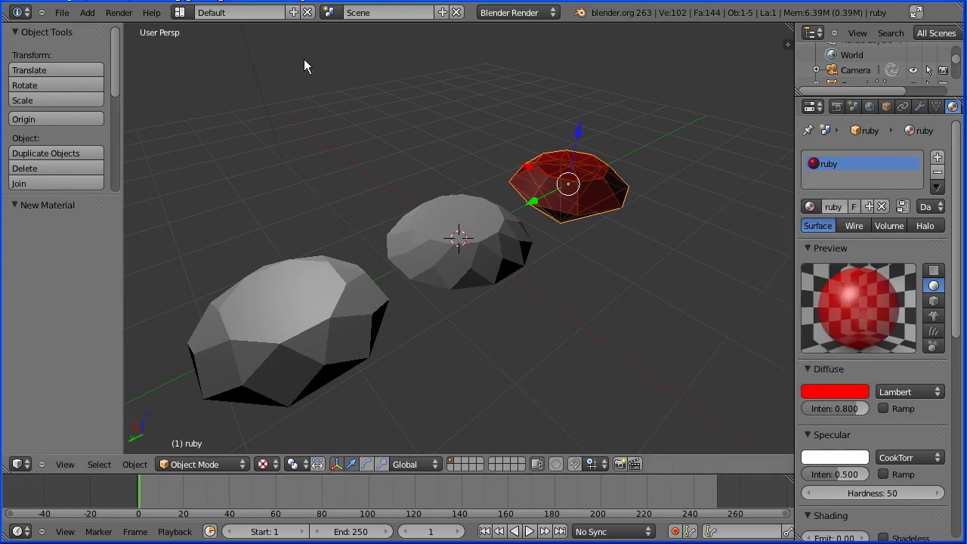
pyautogui.rightClick(326, 339)
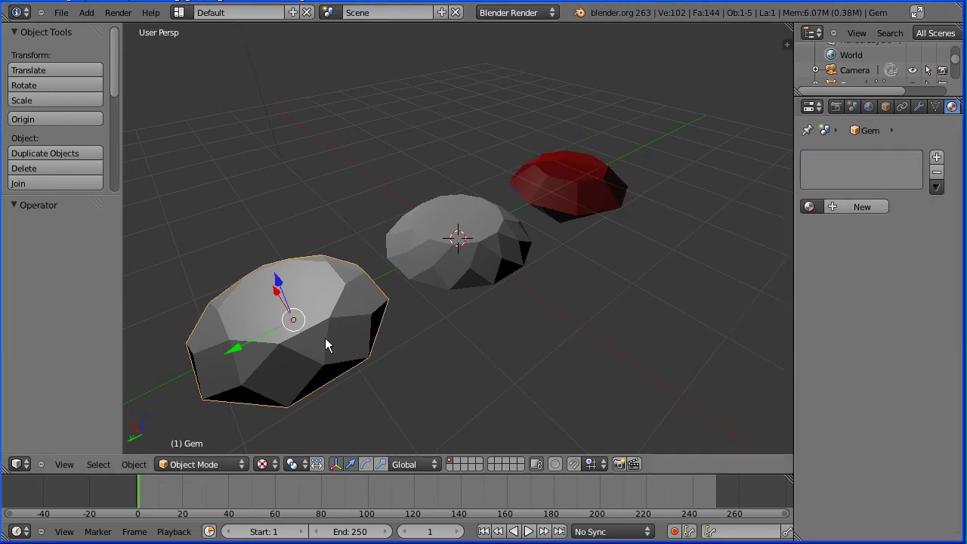
# Assign the existing ruby material to the front gem.
pyautogui.click(814, 213)
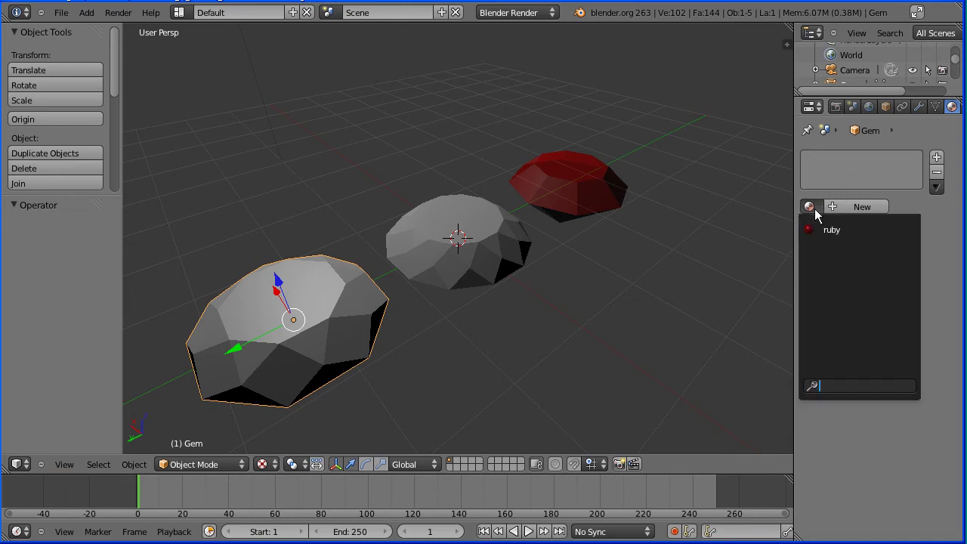
pyautogui.click(838, 230)
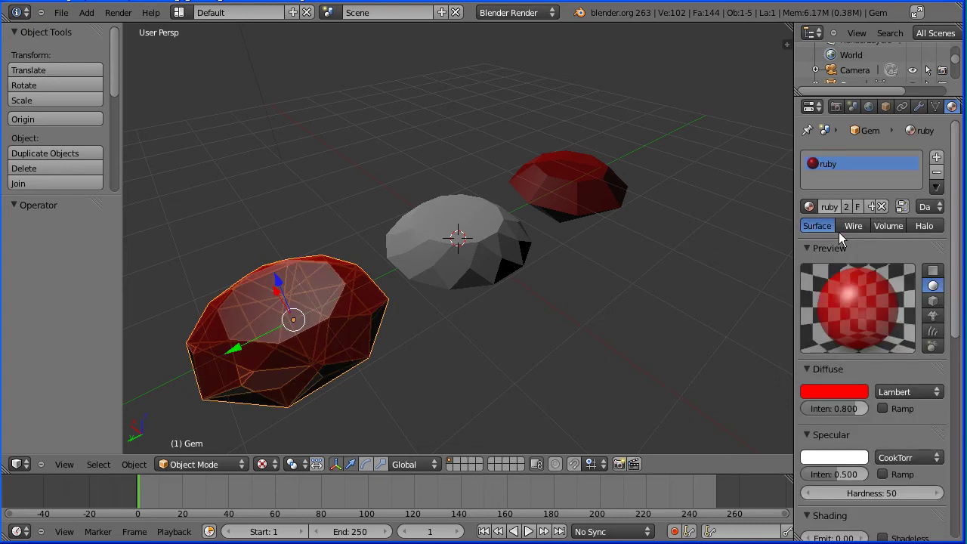
pyautogui.moveTo(797, 248); pyautogui.dragTo(778, 252)
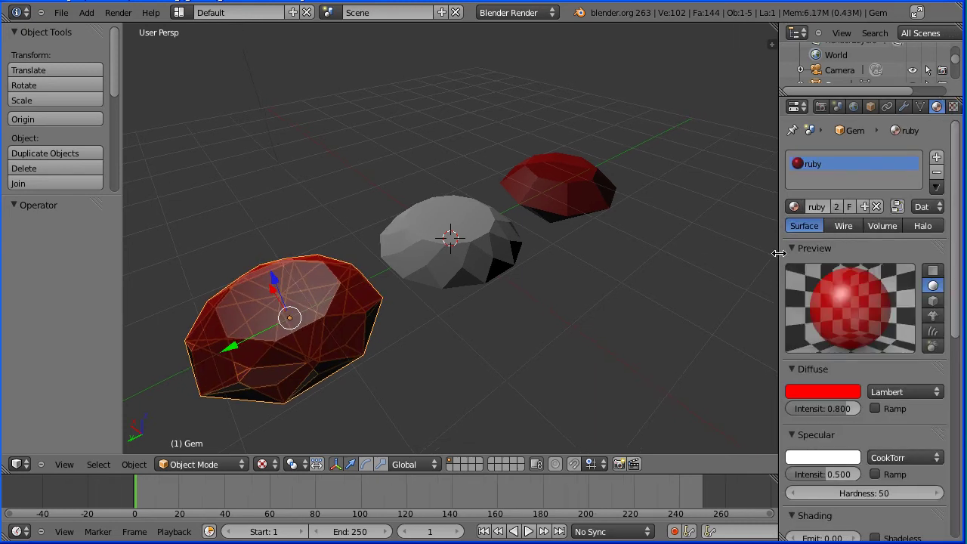
# Copy it as a new material 'emerald' and set diffuse red to 0.000, making it green.
pyautogui.click(863, 206)
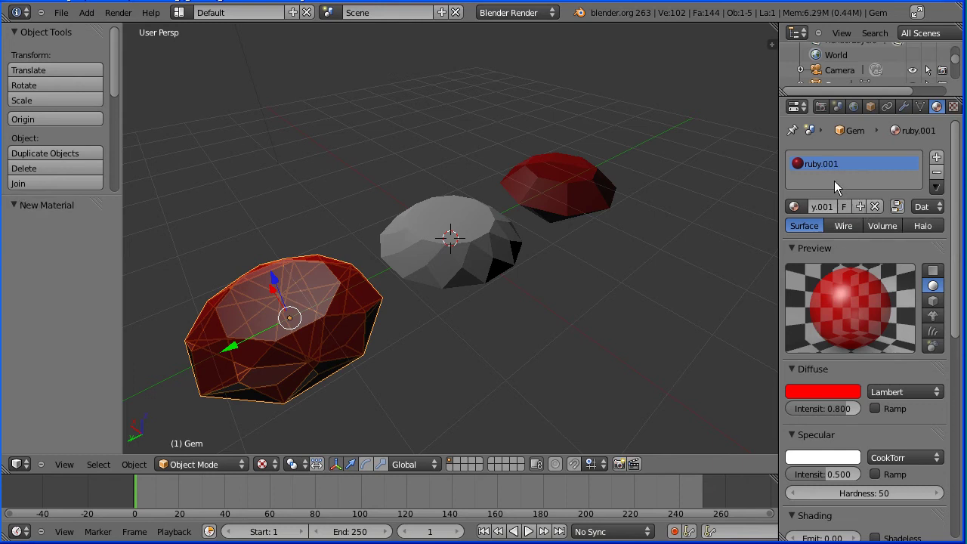
pyautogui.click(825, 205)
pyautogui.write('emerald')
pyautogui.press('Return')
pyautogui.click(826, 392)
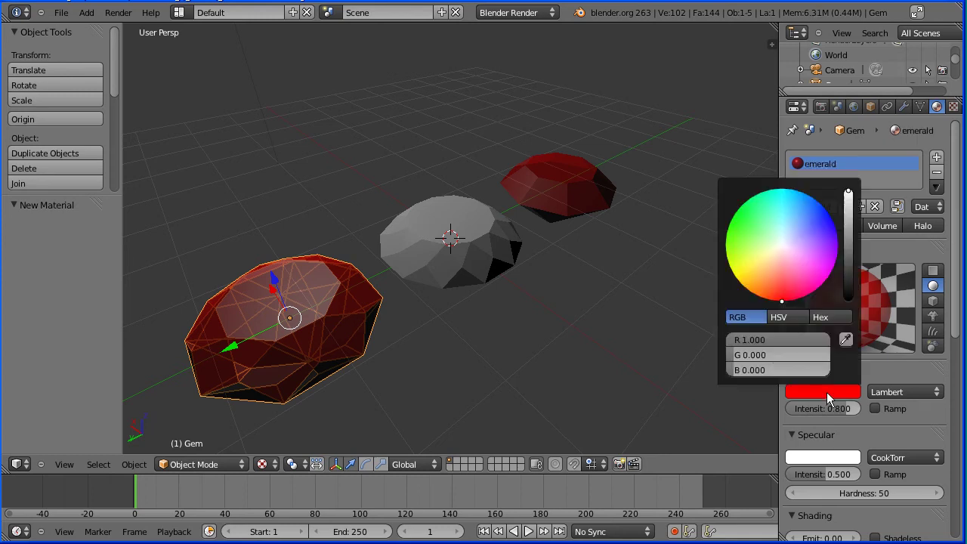
pyautogui.moveTo(825, 339); pyautogui.dragTo(840, 353)
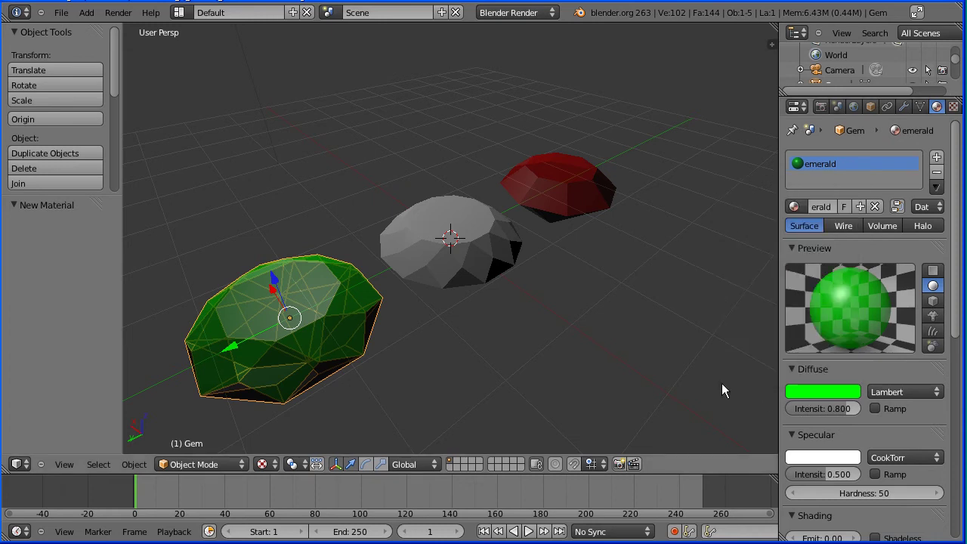
pyautogui.rightClick(471, 255)
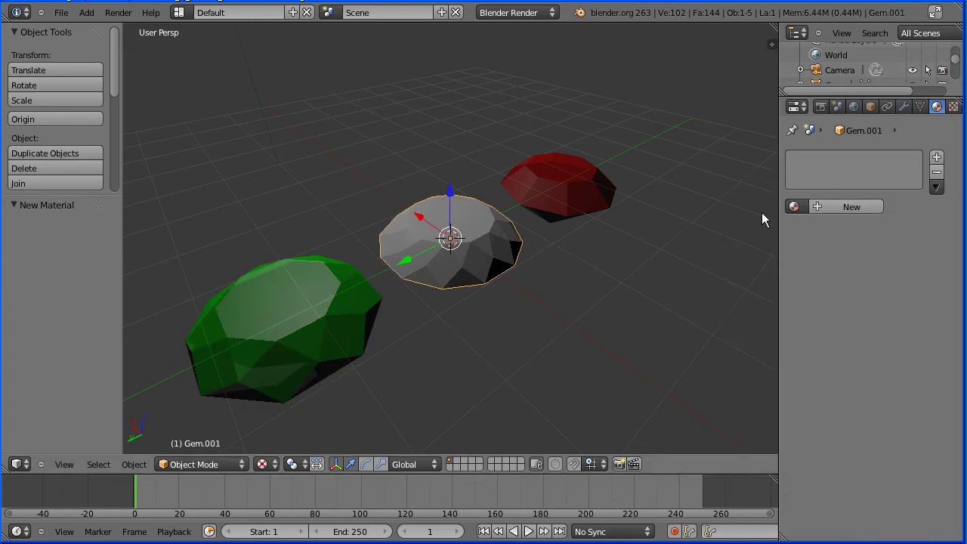
# Give the middle gem a ruby copy named 'diamond', coloured pale yellow (G 1.0, B 0.222).
pyautogui.click(793, 206)
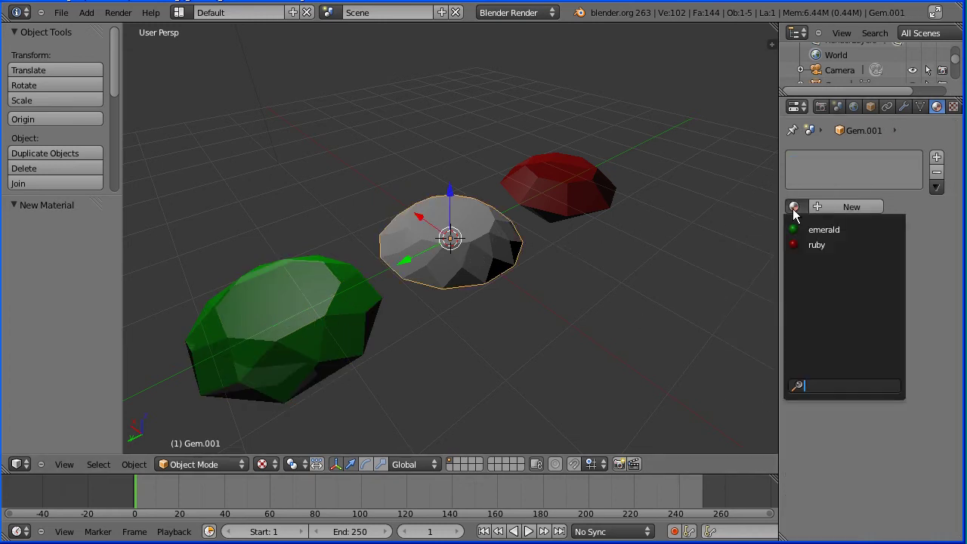
pyautogui.click(816, 245)
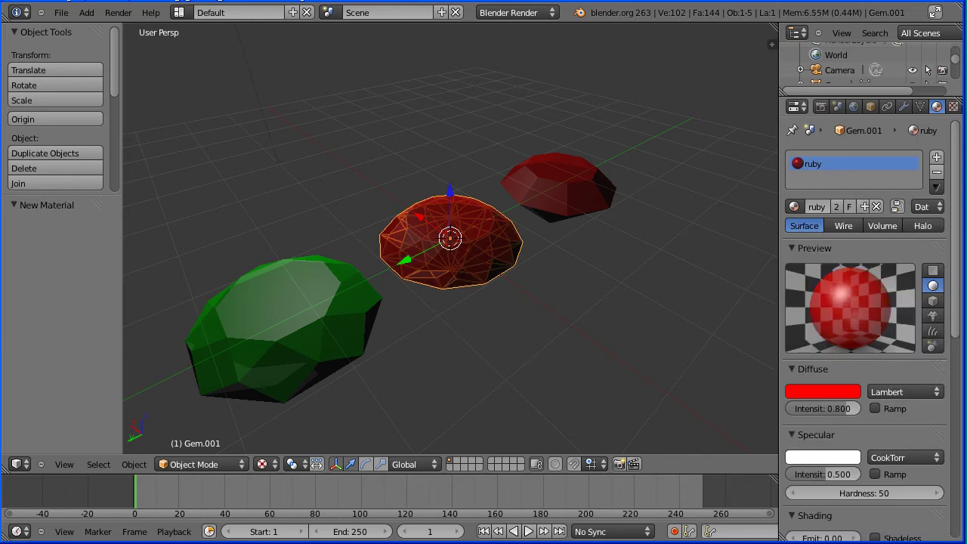
pyautogui.click(863, 207)
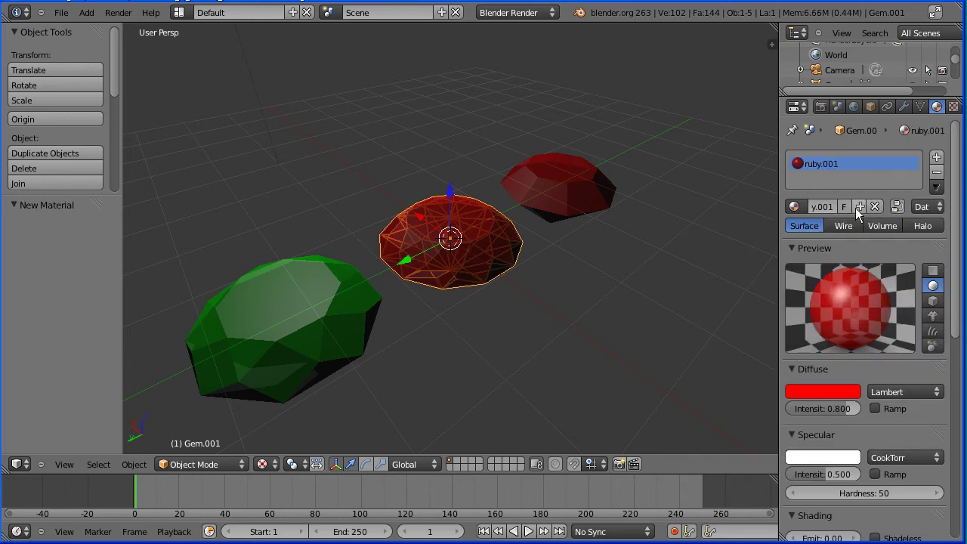
pyautogui.write('diamond')
pyautogui.press('Return')
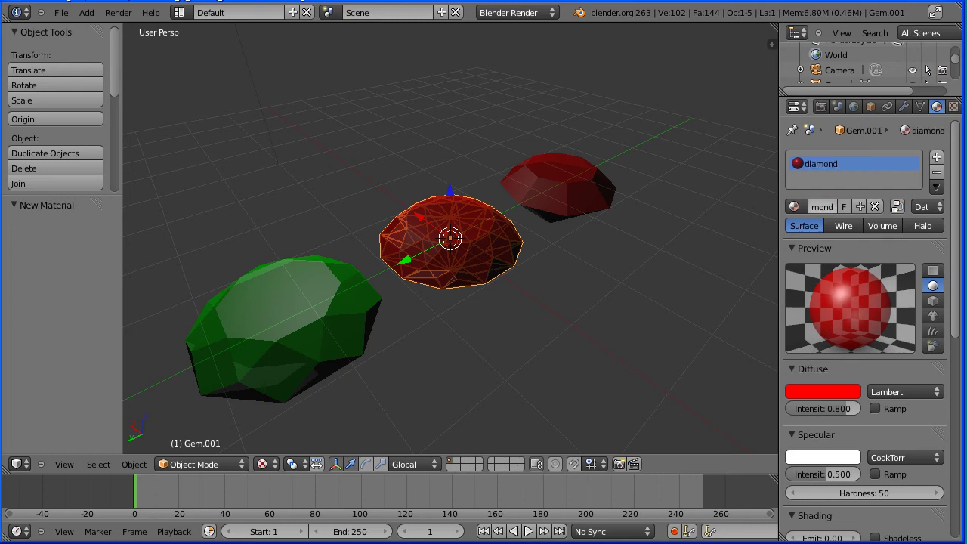
pyautogui.click(804, 391)
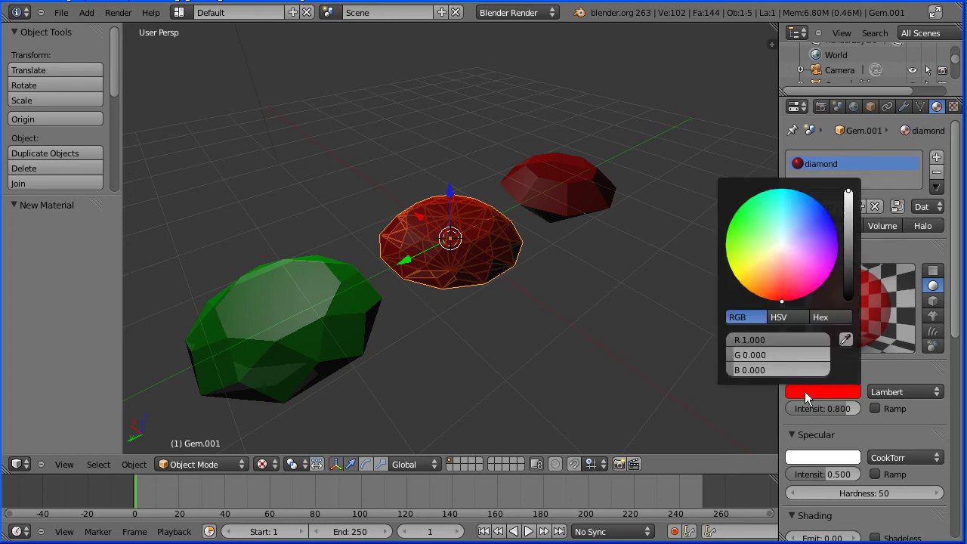
pyautogui.moveTo(736, 364); pyautogui.dragTo(844, 354)
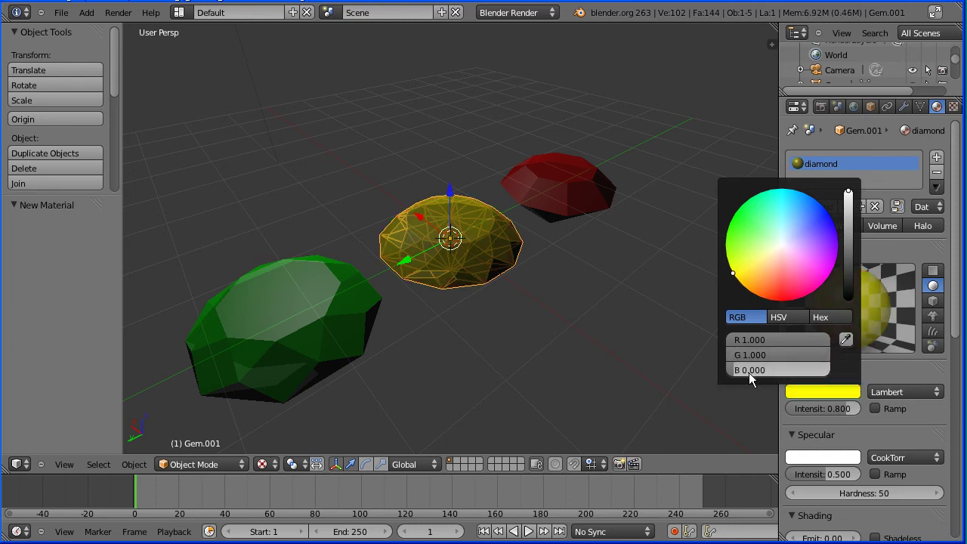
pyautogui.moveTo(734, 371); pyautogui.dragTo(755, 373)
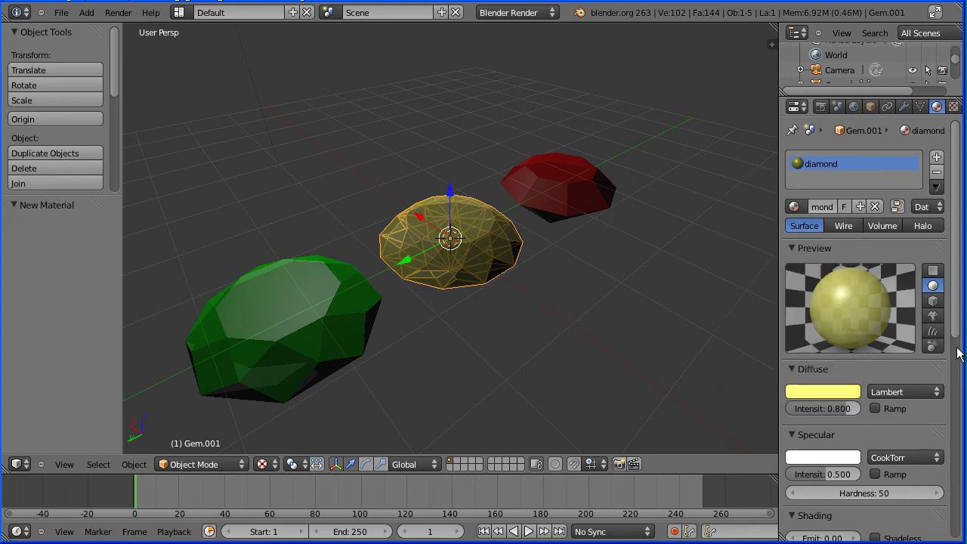
# Set the diamond material's transparency Alpha to 0.4.
pyautogui.moveTo(958, 340); pyautogui.dragTo(957, 338)
pyautogui.scroll(-8, 849, 416)
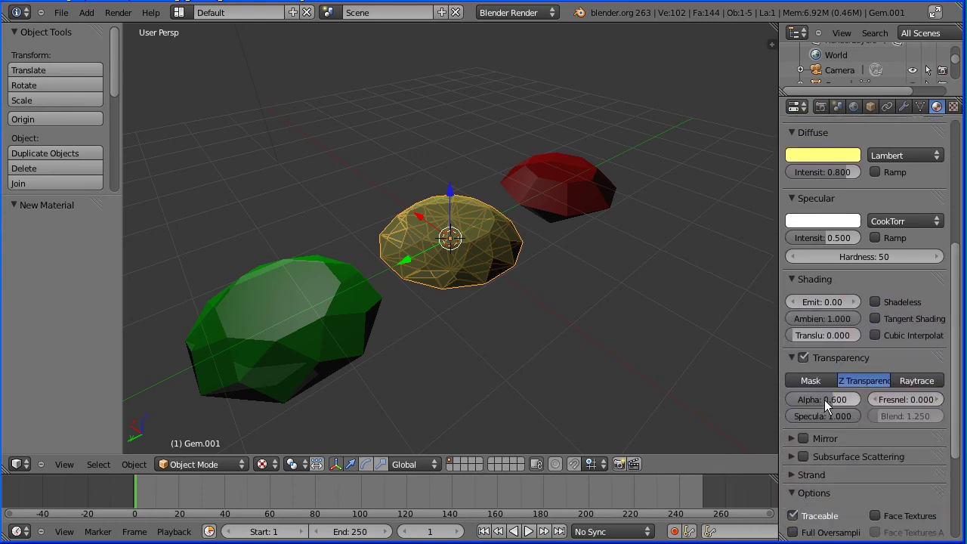
pyautogui.click(824, 399)
pyautogui.write('0.4')
pyautogui.press('Return')
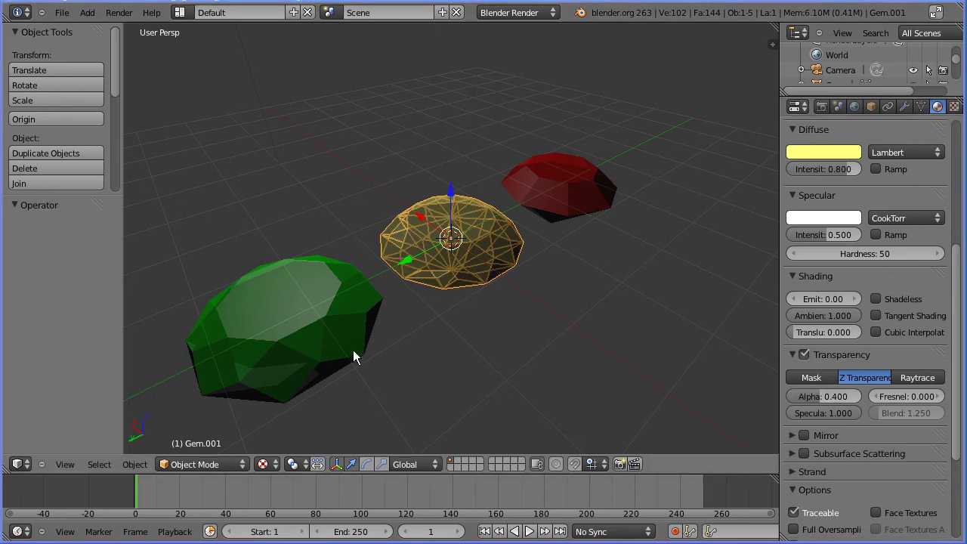
# Switch to Quad View and place a first lamp duplicate lower right of the gems.
pyautogui.click(65, 465)
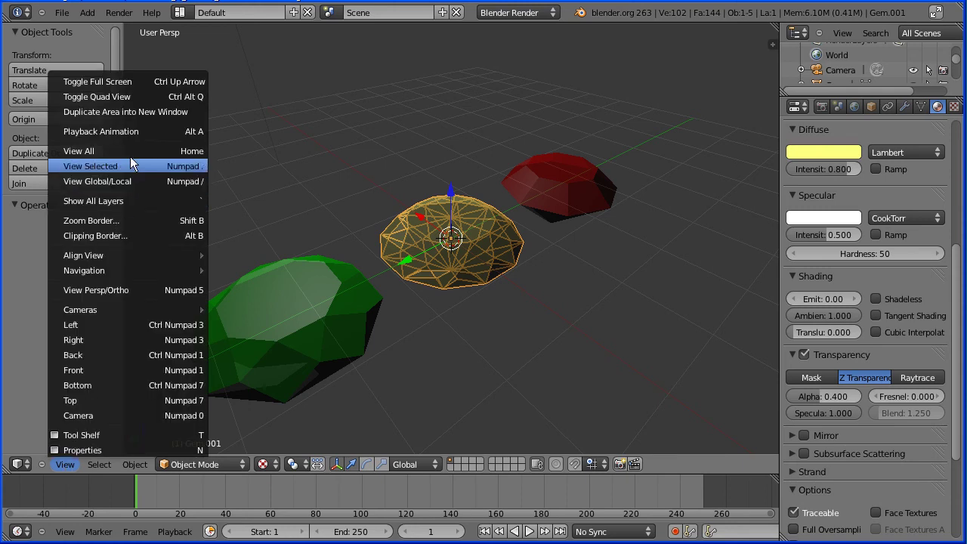
pyautogui.click(170, 97)
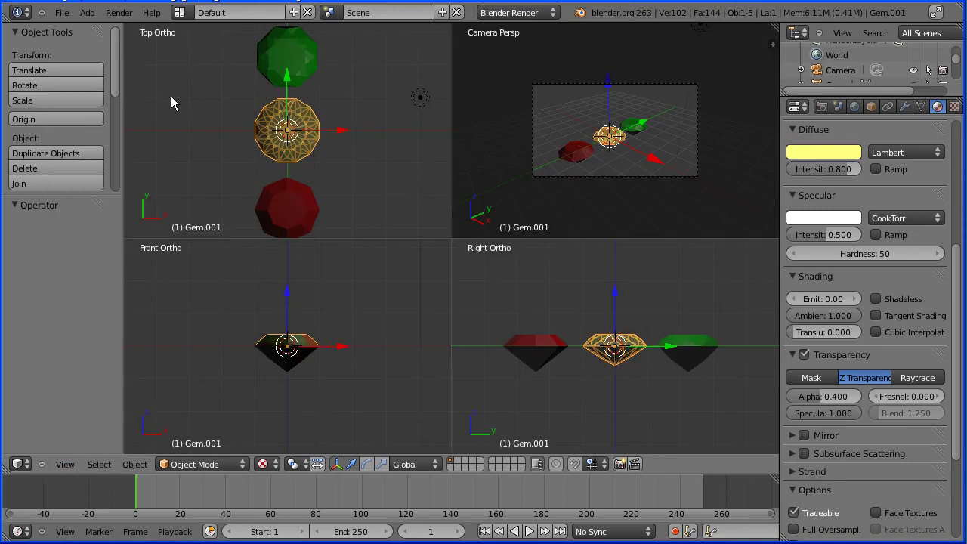
pyautogui.rightClick(420, 97)
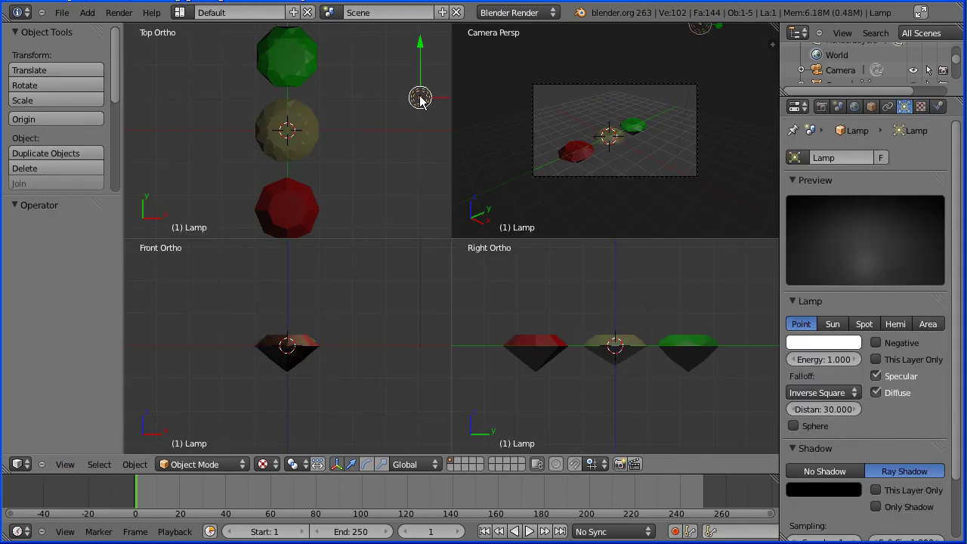
pyautogui.hotkey('shift', 'd')
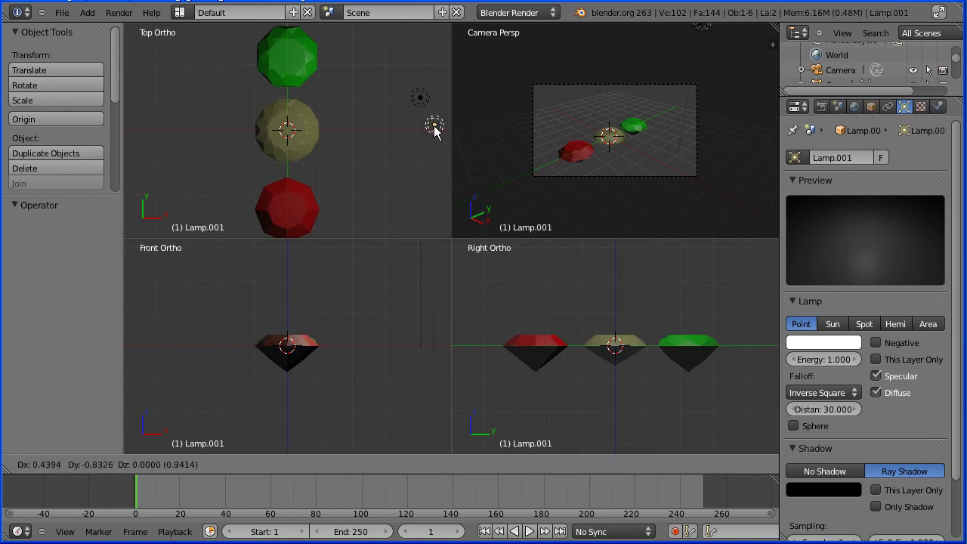
pyautogui.click(419, 210)
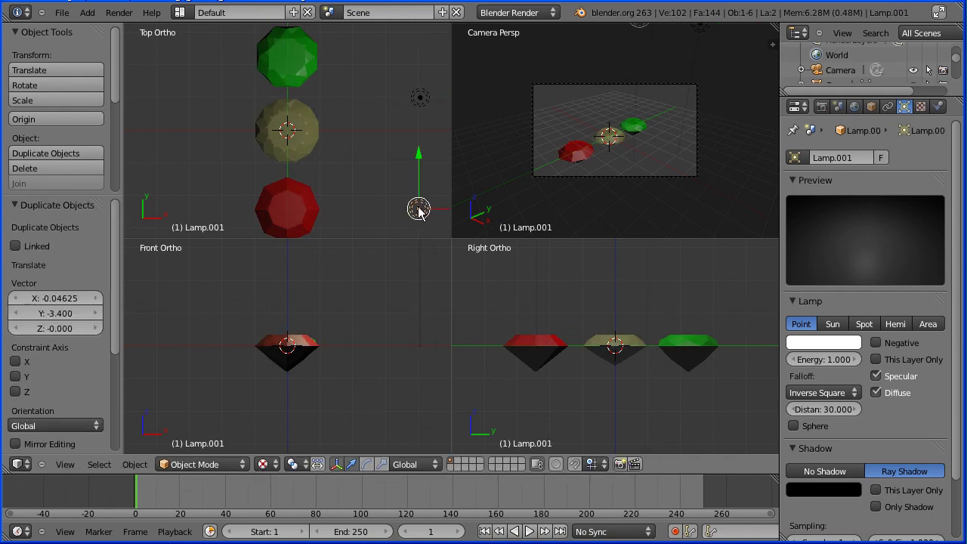
# Add four more lamp copies: left of the red and green gems, and below the gems.
pyautogui.hotkey('shift', 'd')
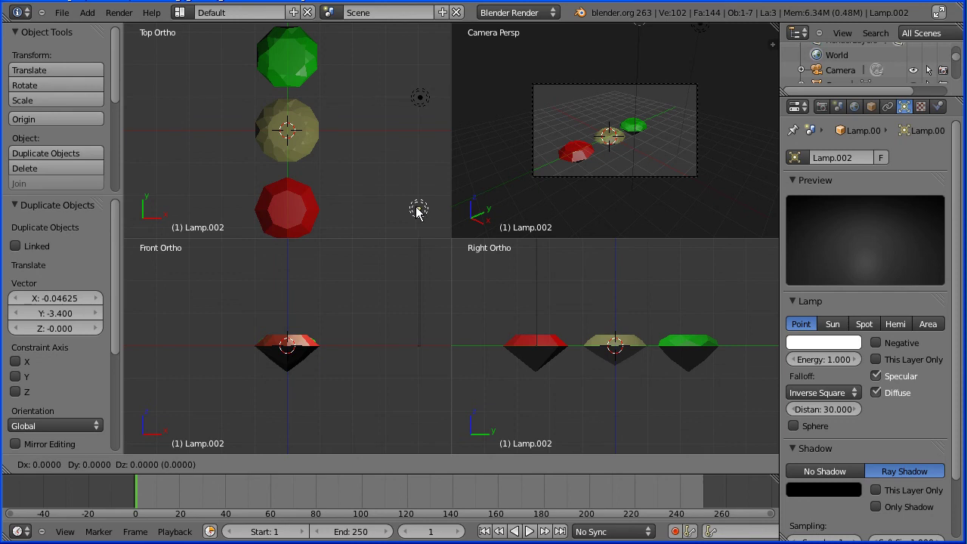
pyautogui.click(175, 209)
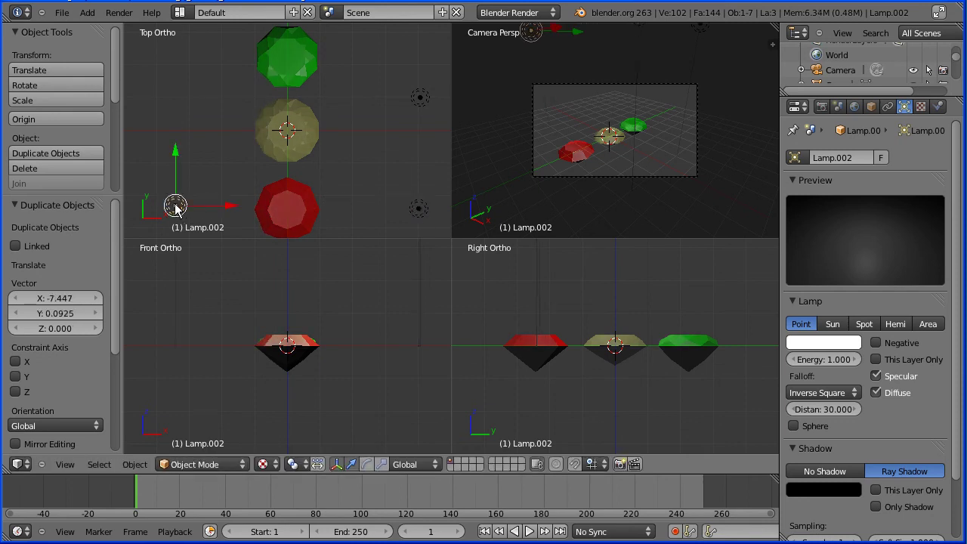
pyautogui.hotkey('shift', 'd')
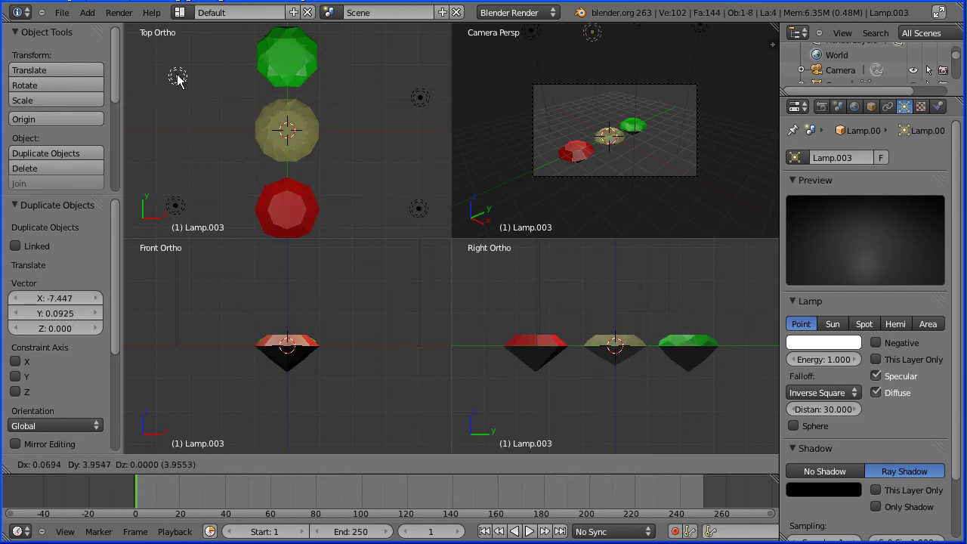
pyautogui.click(176, 77)
pyautogui.scroll(-5, 374, 309)
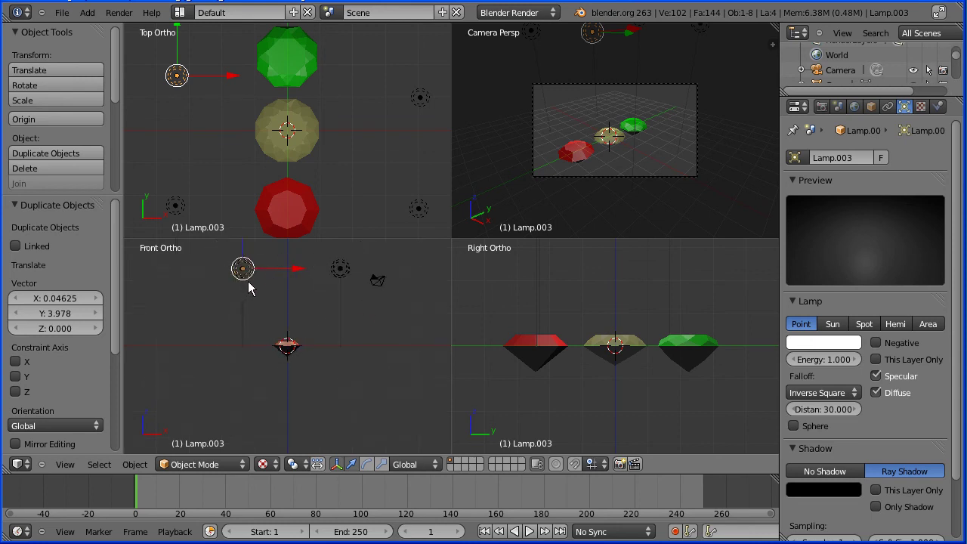
pyautogui.hotkey('shift', 'd')
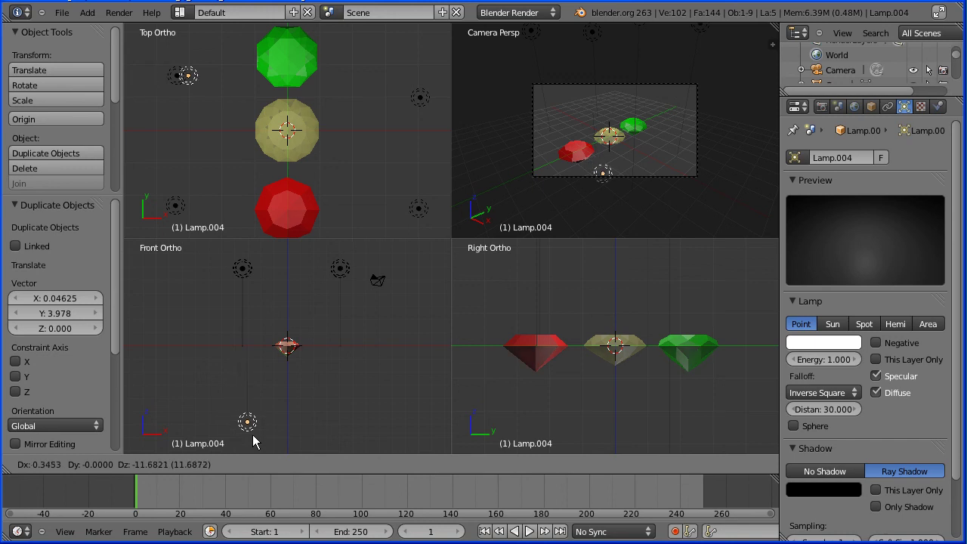
pyautogui.click(250, 437)
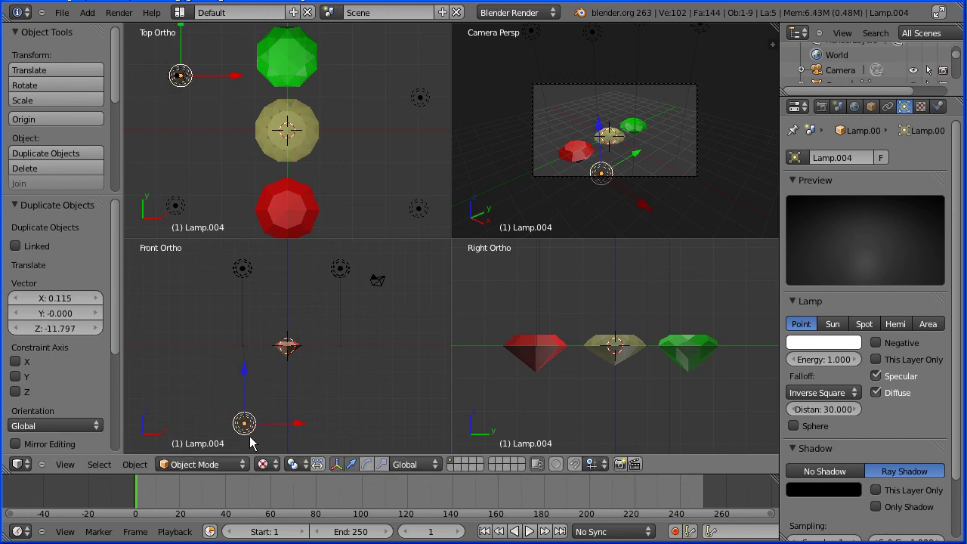
pyautogui.hotkey('shift', 'd')
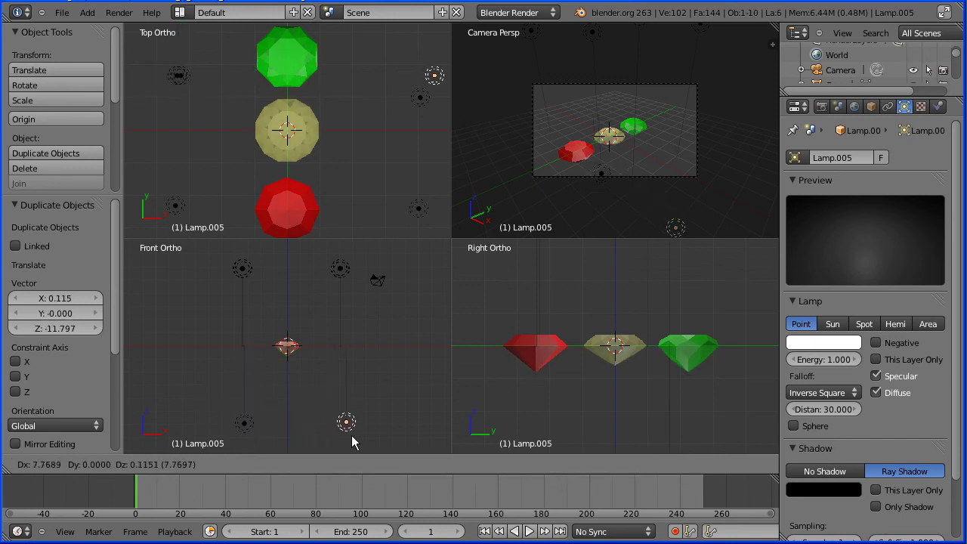
pyautogui.click(351, 435)
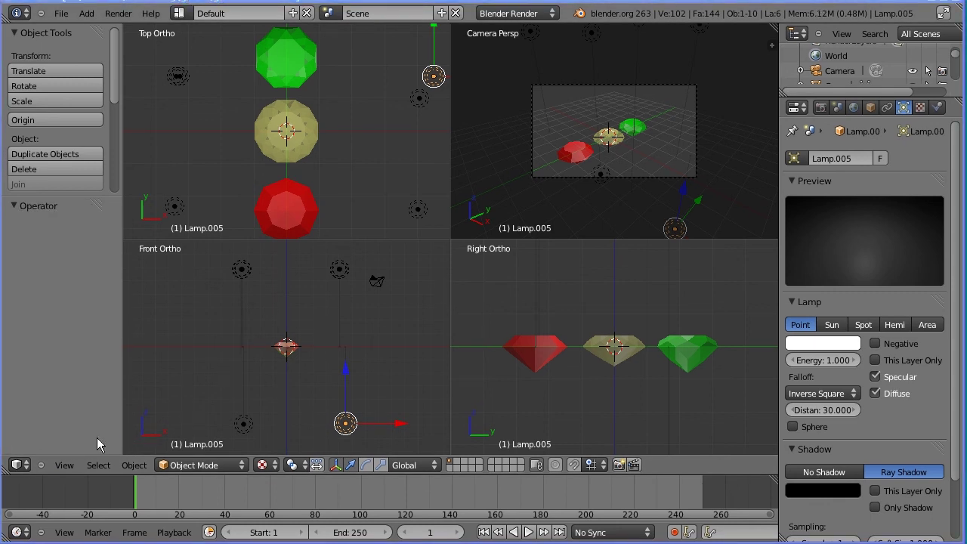